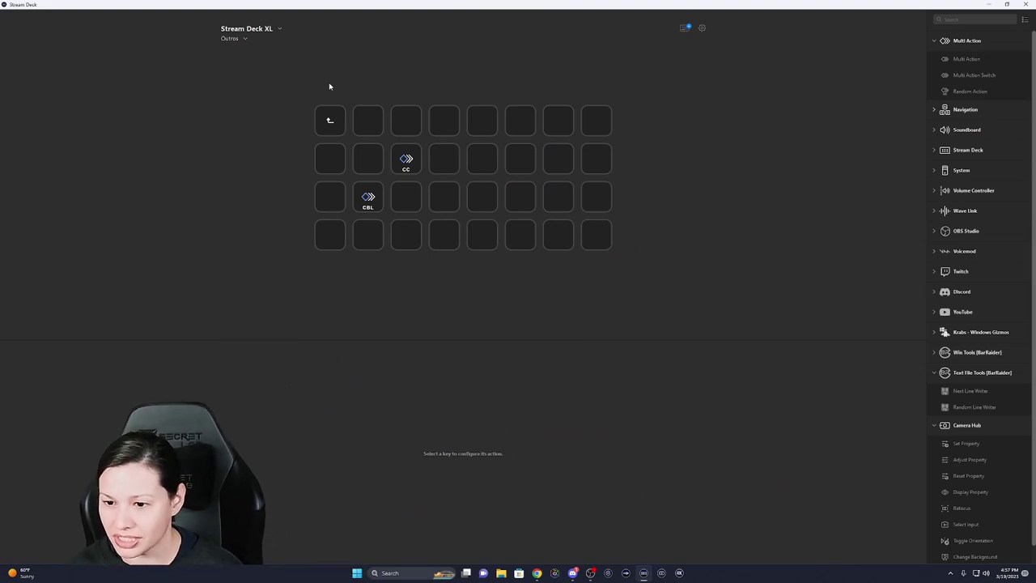
- Leave the Outros folder and check the software version in the preferences
{"action": "double_click", "coordinate": [333, 123]}
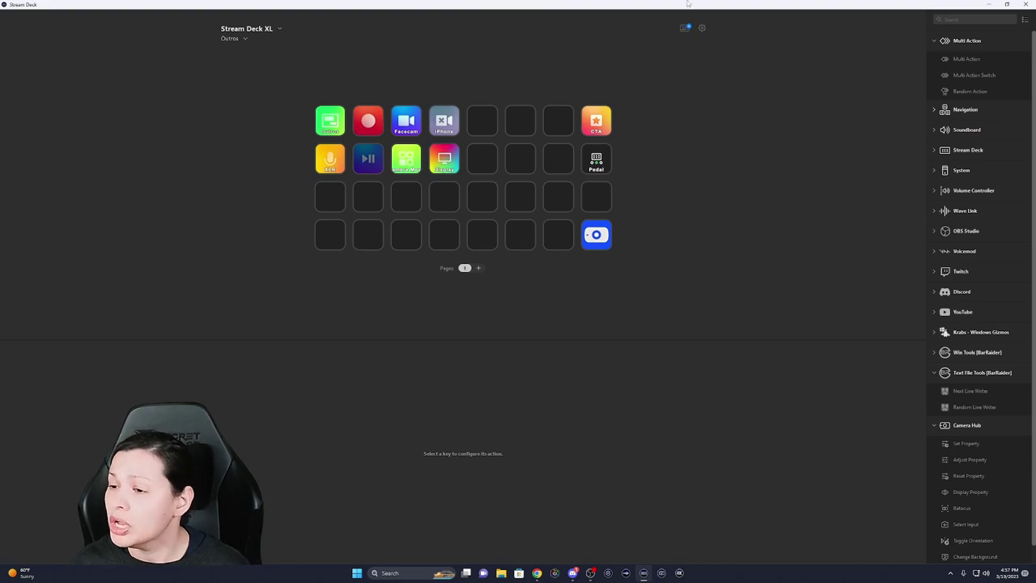
{"action": "left_click", "coordinate": [702, 27]}
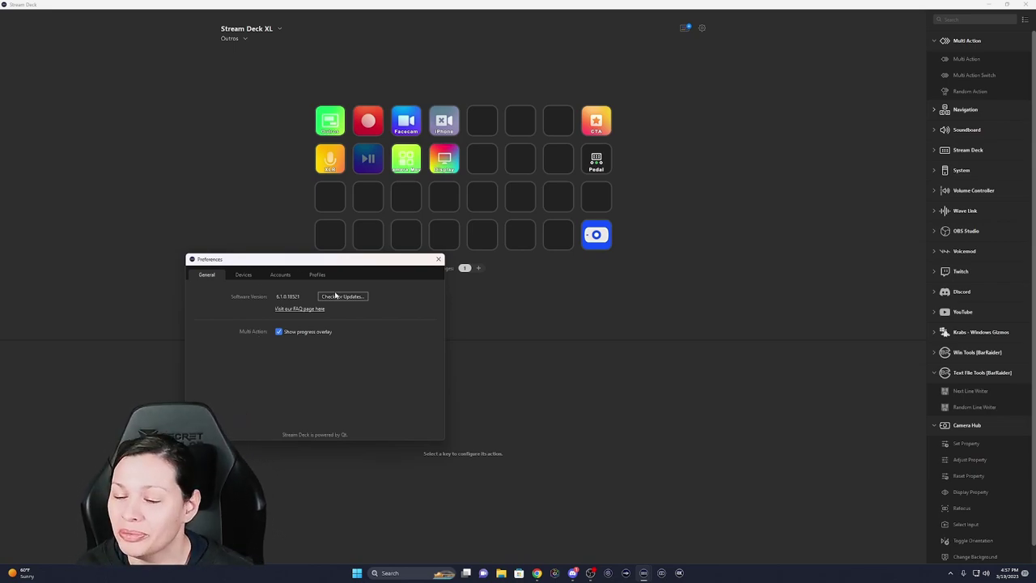
{"action": "left_click", "coordinate": [439, 259]}
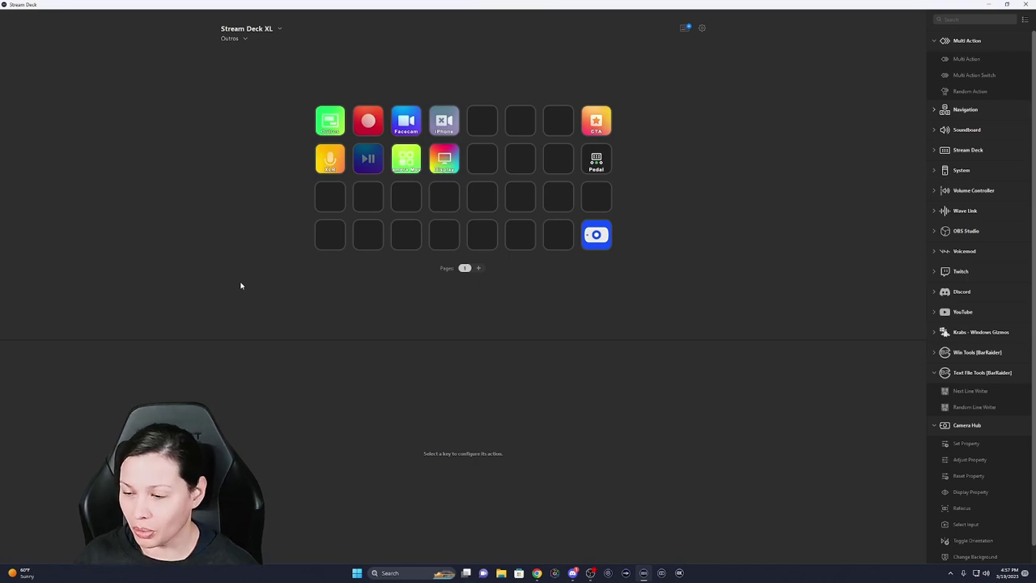
- Switch to the Discord profile and examine the action sequence inside the "Hi" multi action
{"action": "left_click", "coordinate": [232, 38]}
{"action": "left_click", "coordinate": [248, 91]}
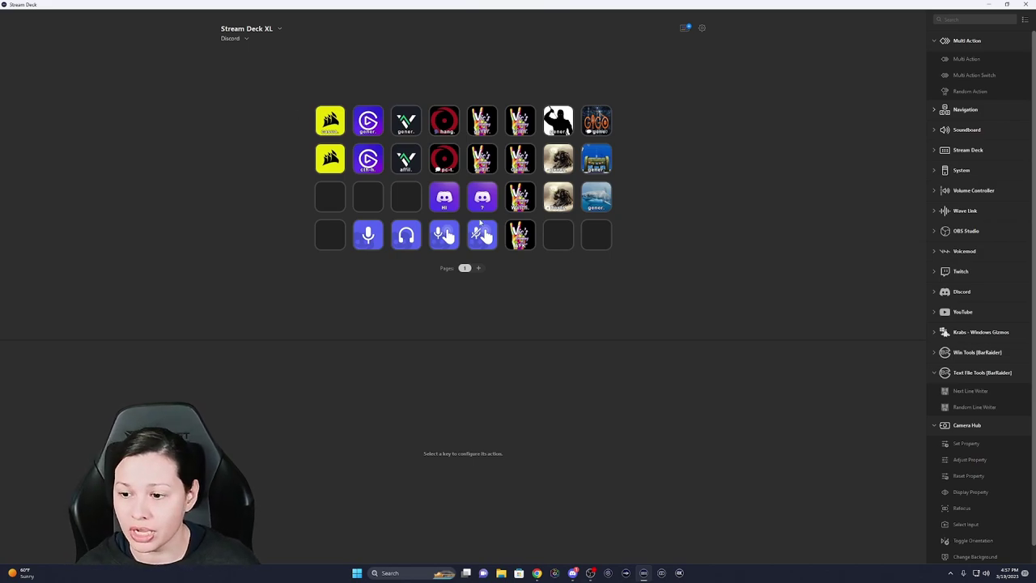
{"action": "double_click", "coordinate": [444, 197]}
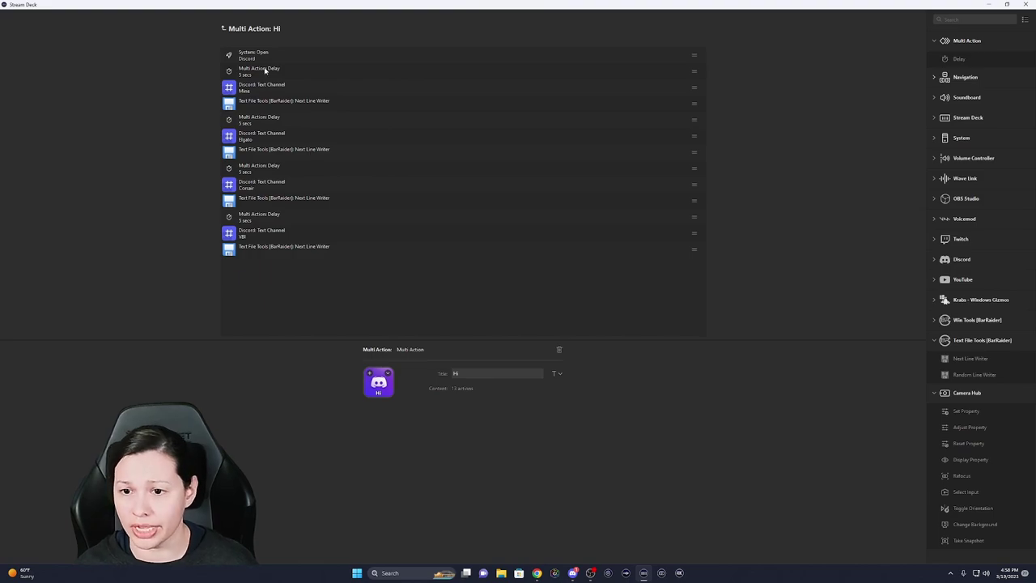
{"action": "left_click", "coordinate": [224, 29]}
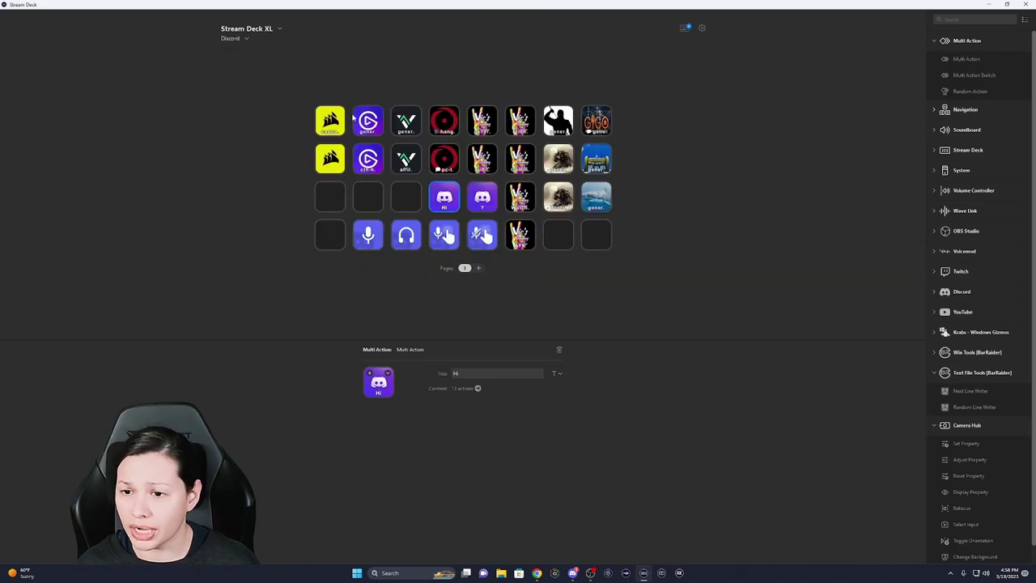
- Search the store's plugins for "bar" and list all plugins by the developer BarRaider
{"action": "left_click", "coordinate": [686, 30]}
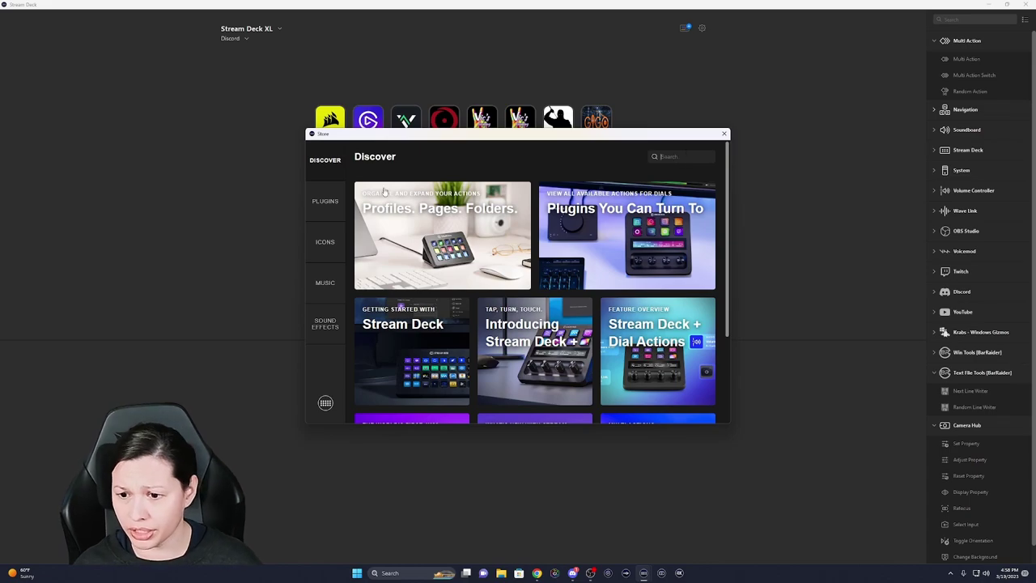
{"action": "left_click", "coordinate": [337, 207]}
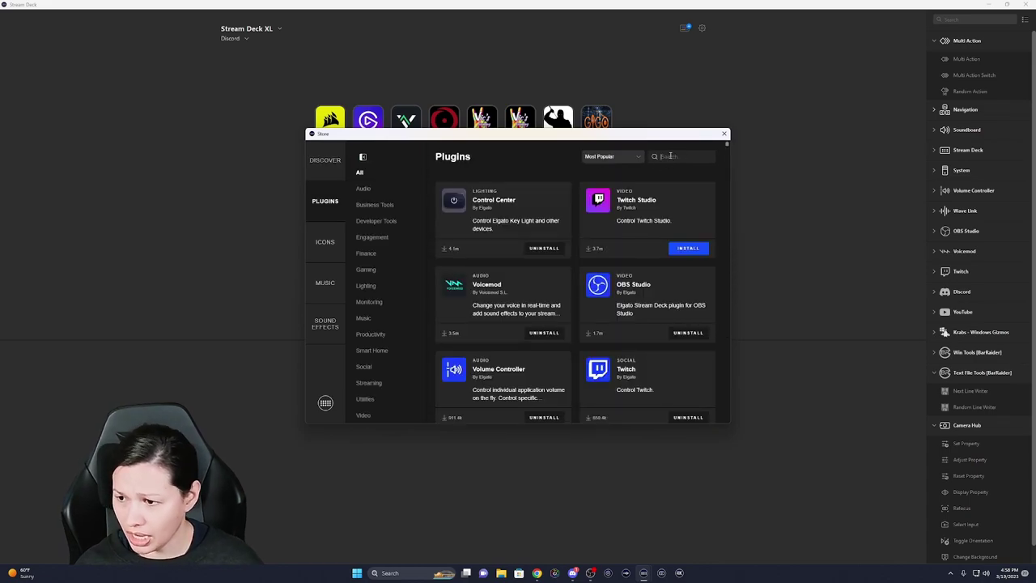
{"action": "left_click", "coordinate": [670, 155]}
{"action": "type", "text": "bar"}
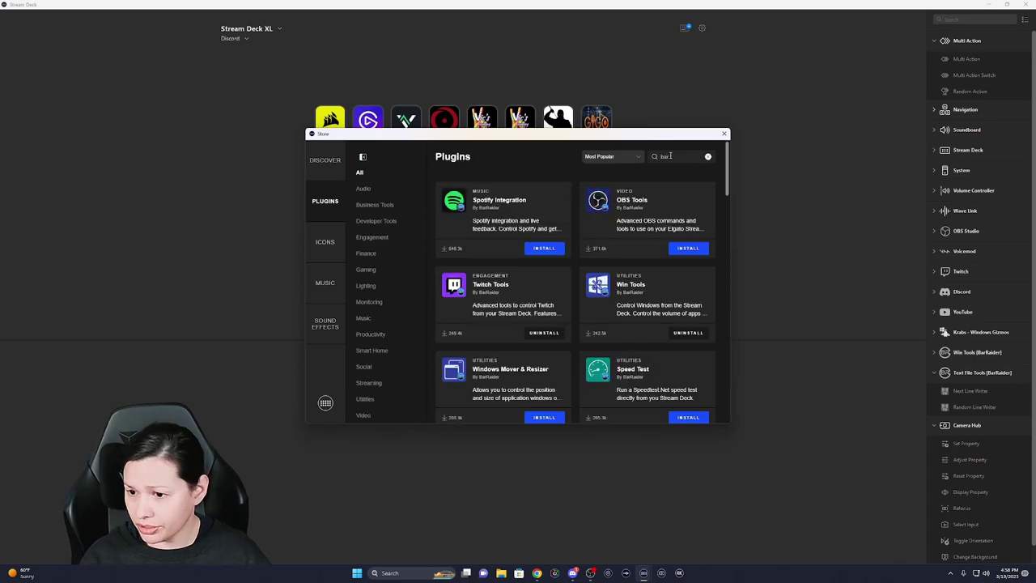
{"action": "left_click", "coordinate": [479, 213]}
{"action": "left_click", "coordinate": [463, 189]}
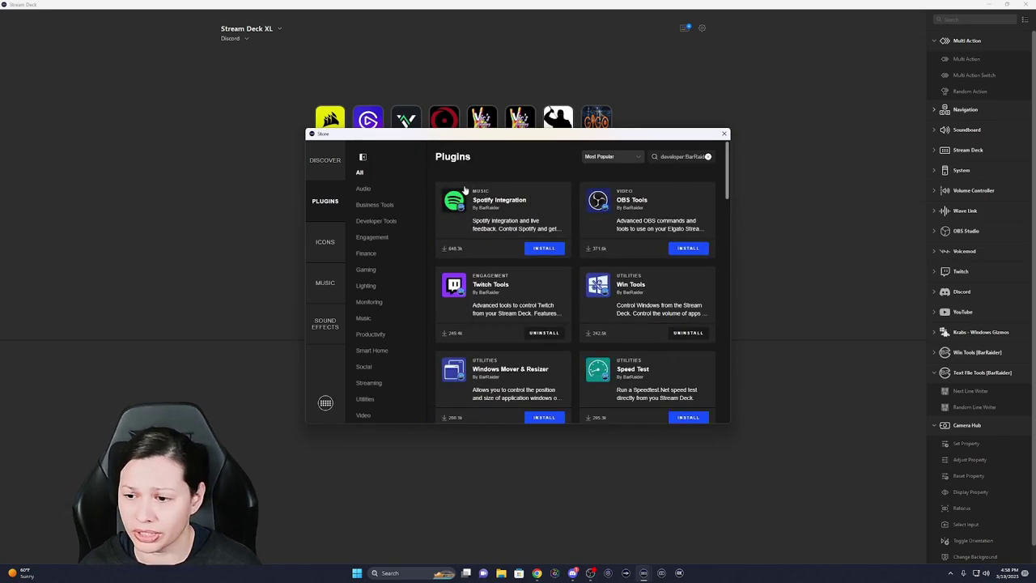
- Find the Text File Tools plugin among the BarRaider plugins and close the store
{"action": "scroll", "coordinate": [576, 280], "scroll_direction": "down", "scroll_amount": 3}
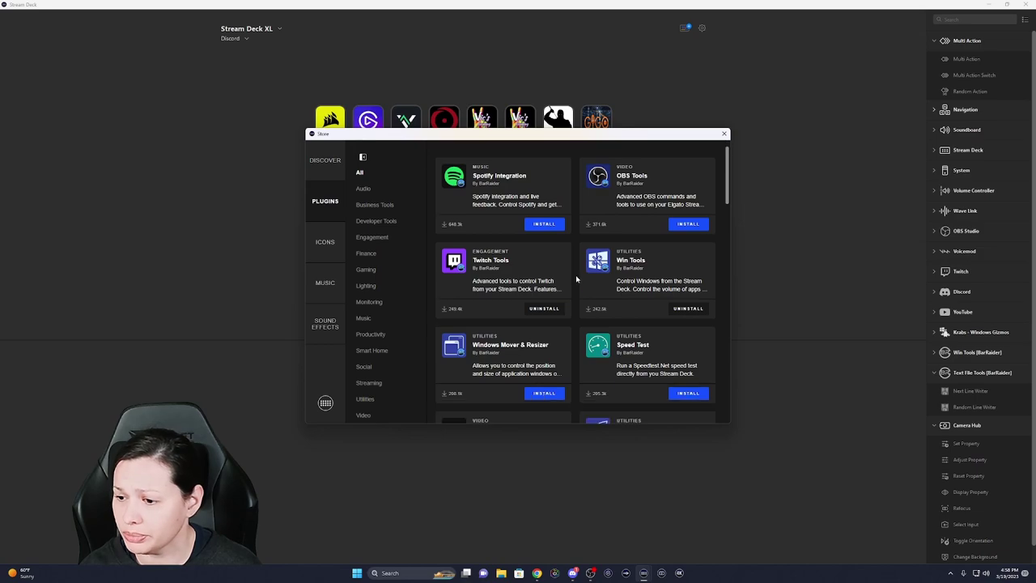
{"action": "scroll", "coordinate": [577, 280], "scroll_direction": "down", "scroll_amount": 10}
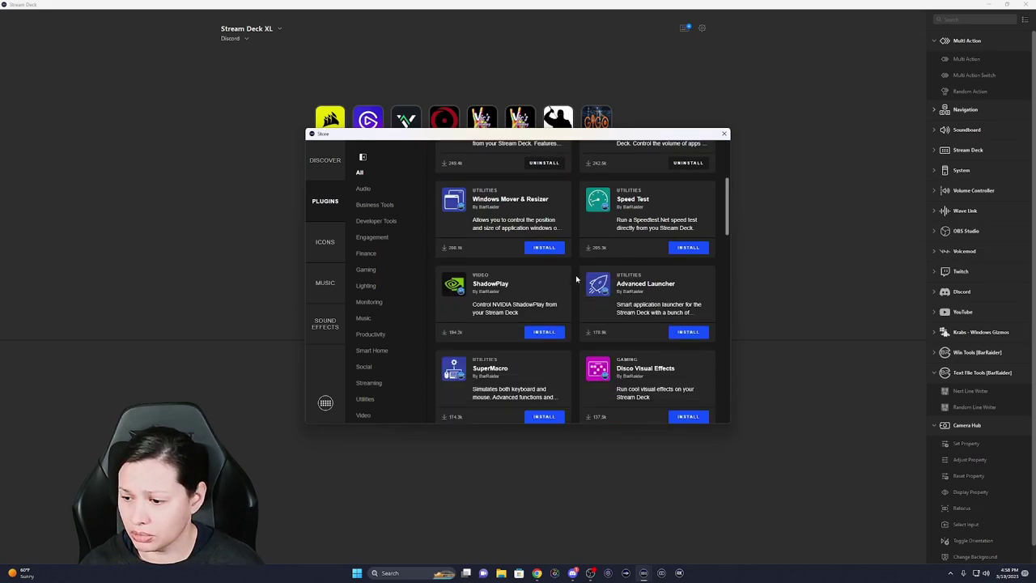
{"action": "scroll", "coordinate": [576, 280], "scroll_direction": "down", "scroll_amount": 5}
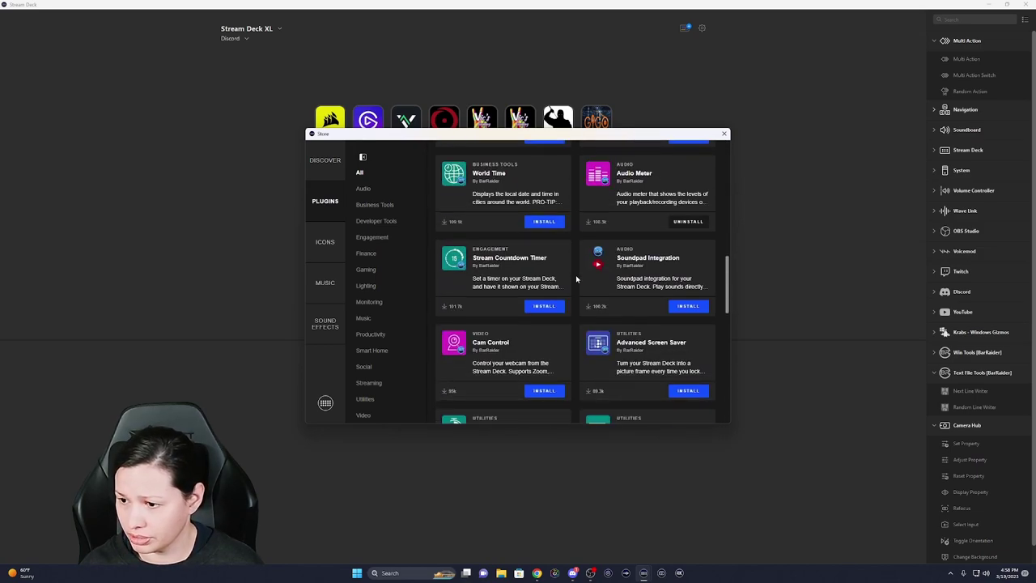
{"action": "scroll", "coordinate": [577, 279], "scroll_direction": "down", "scroll_amount": 10}
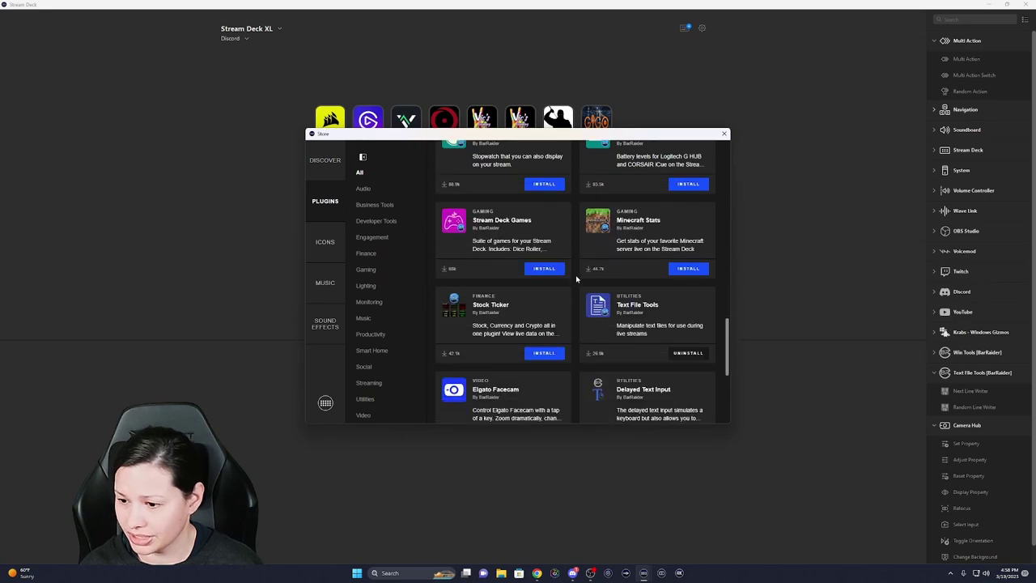
{"action": "scroll", "coordinate": [577, 280], "scroll_direction": "down", "scroll_amount": 1}
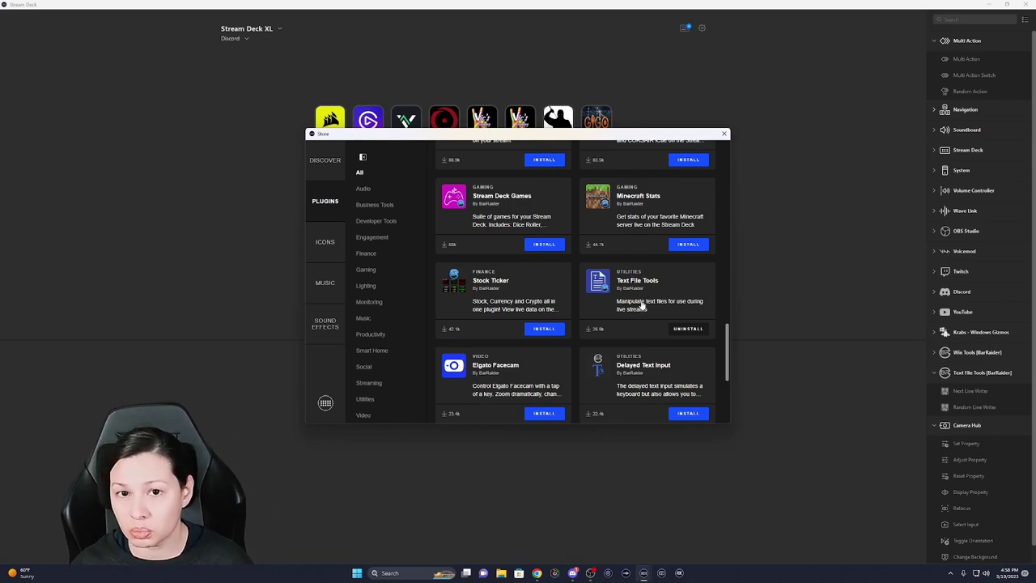
{"action": "left_click", "coordinate": [724, 134]}
- Examine the file path of the Discord open action inside the "?" multi action and return to the key grid
{"action": "left_click", "coordinate": [321, 278]}
{"action": "left_click", "coordinate": [482, 198]}
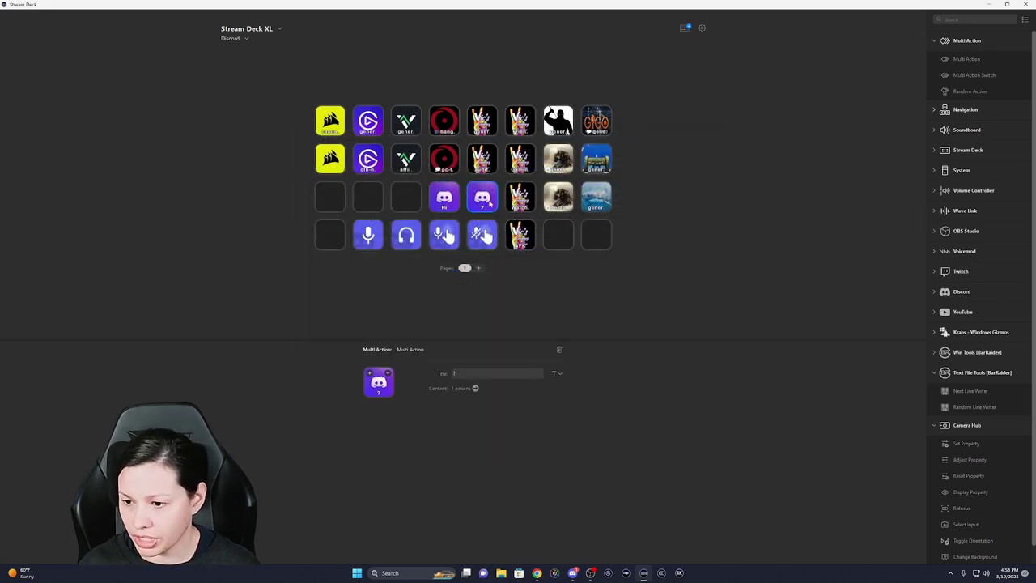
{"action": "left_click", "coordinate": [282, 58]}
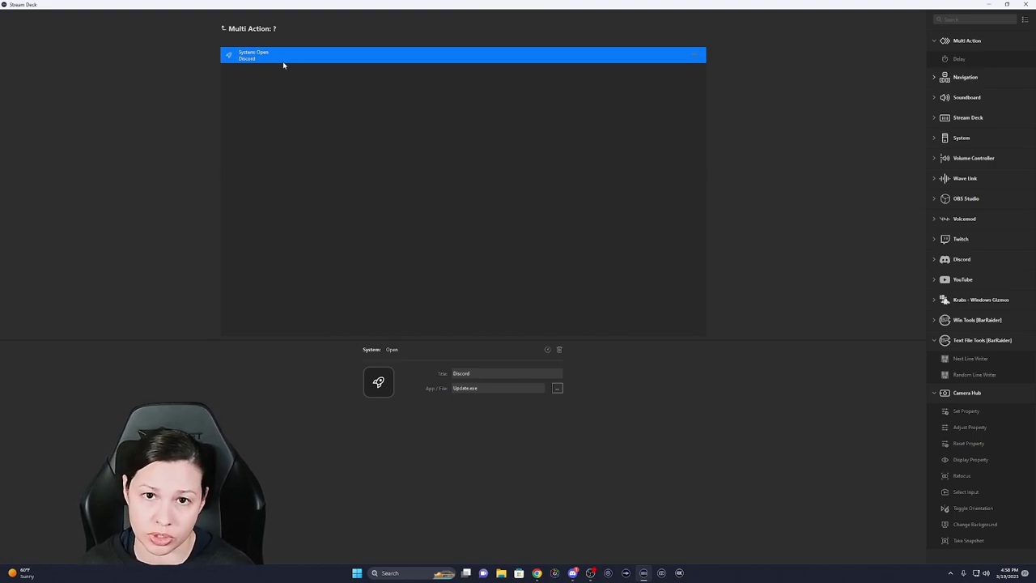
{"action": "left_click", "coordinate": [491, 389]}
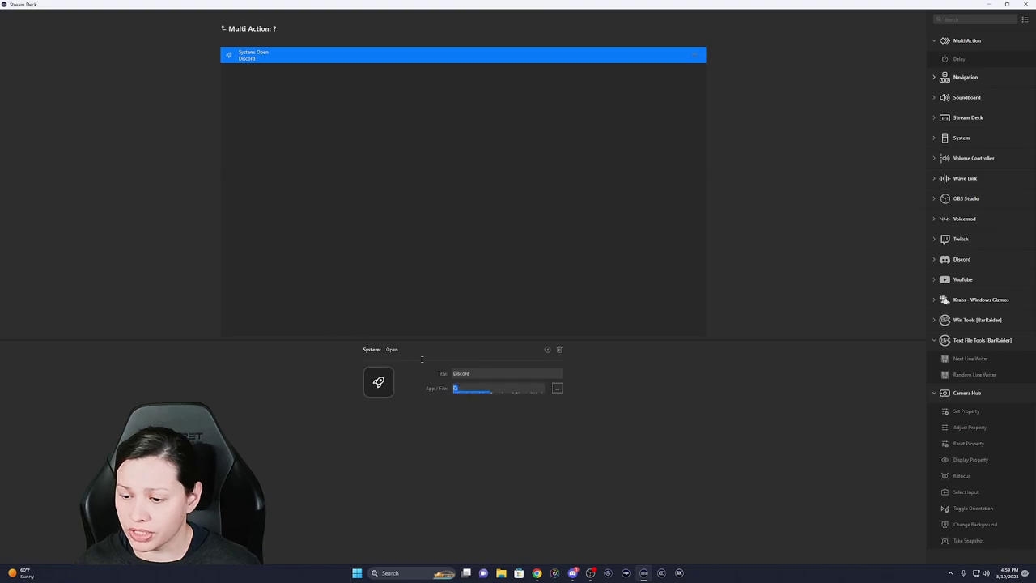
{"action": "left_click", "coordinate": [424, 287]}
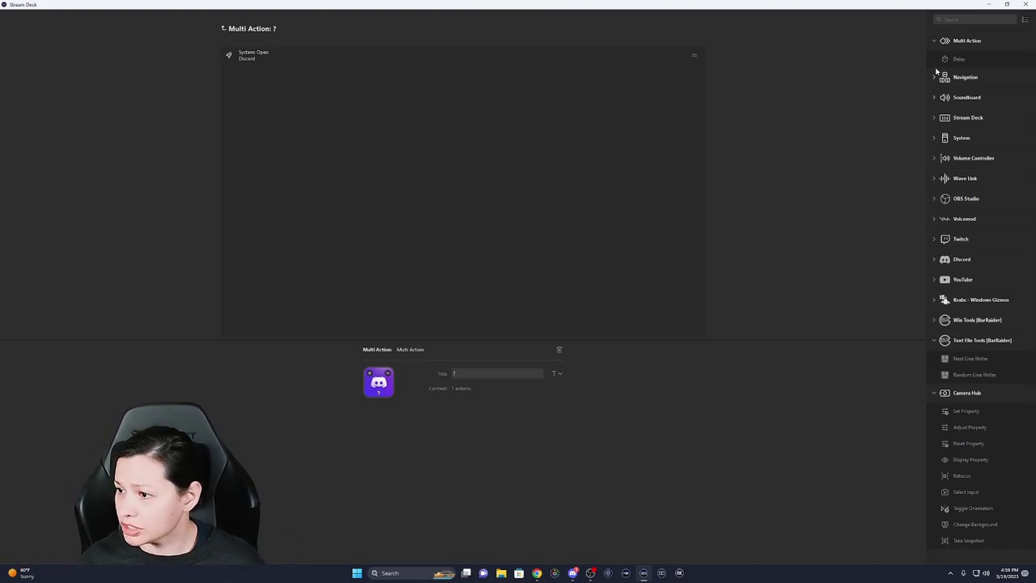
{"action": "left_click", "coordinate": [223, 29]}
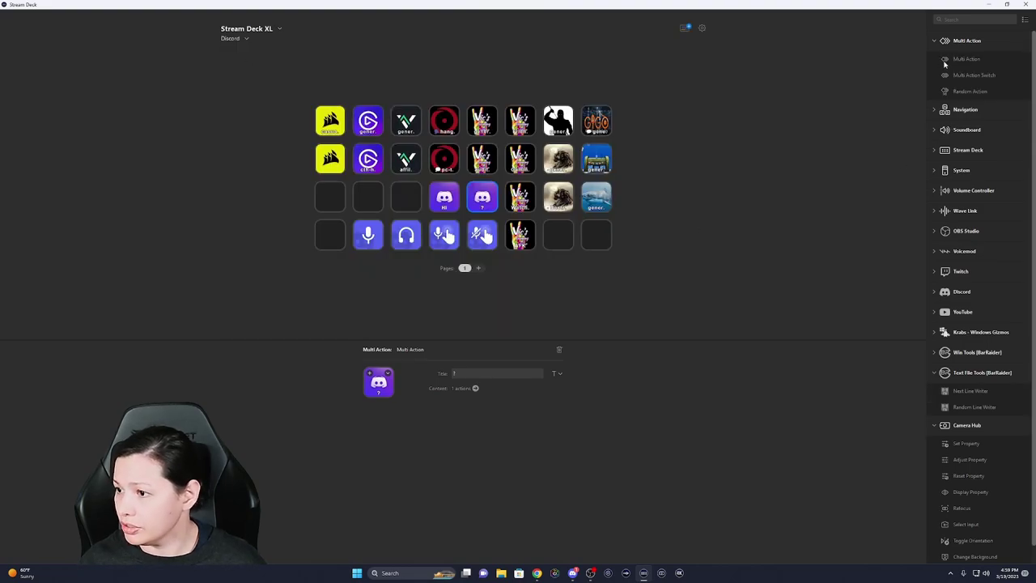
- Place a new Multi Action on the seventh key of the last row and open the existing "?" multi action
{"action": "left_click_drag", "start_coordinate": [945, 62], "coordinate": [558, 235]}
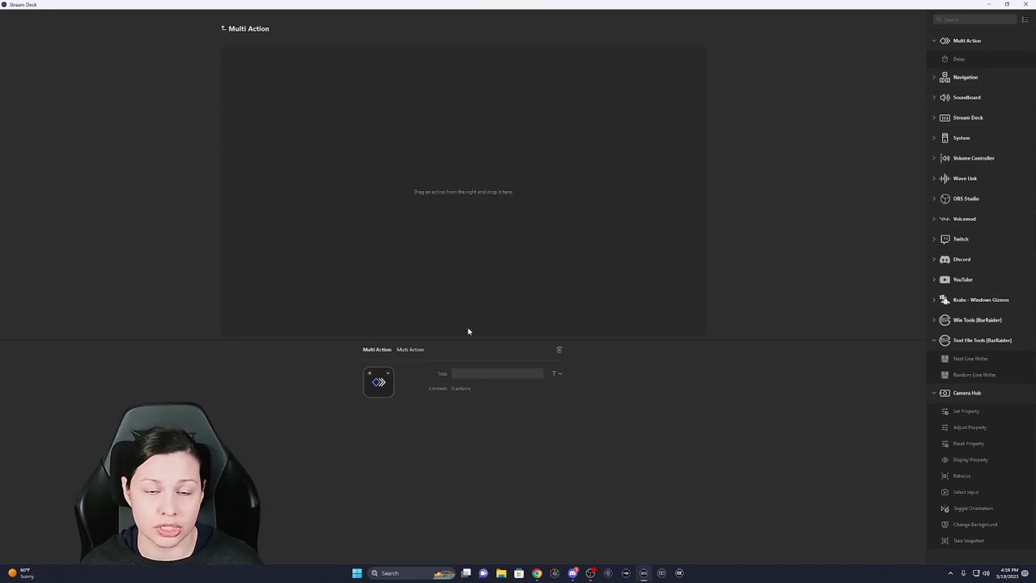
{"action": "left_click", "coordinate": [223, 30]}
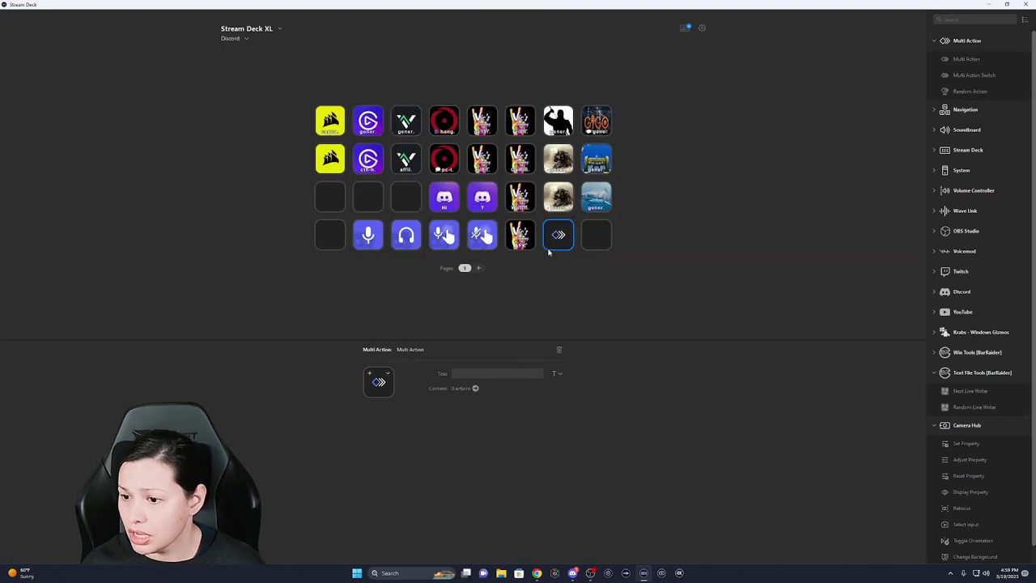
{"action": "left_click_drag", "start_coordinate": [481, 197], "coordinate": [558, 235]}
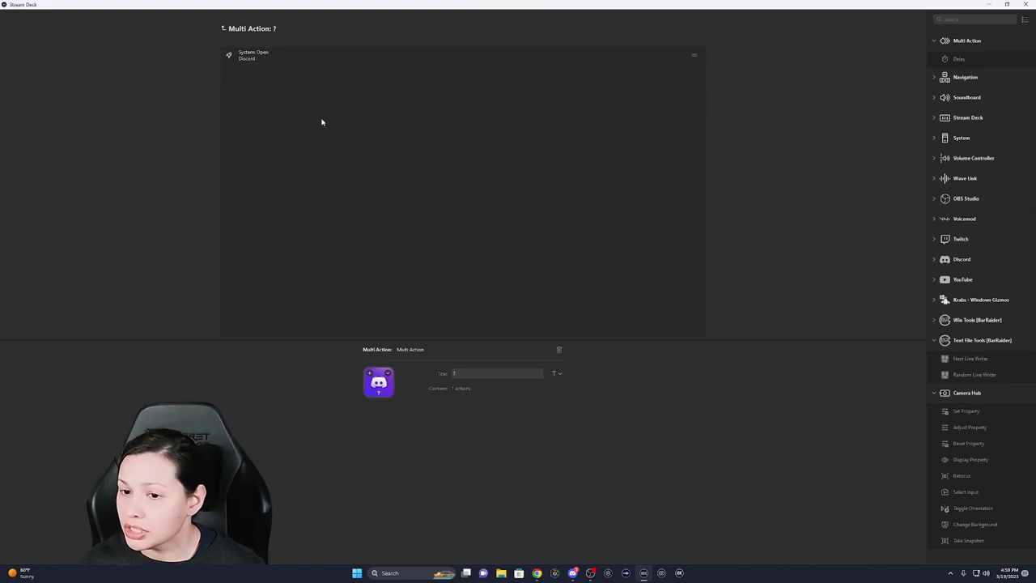
- Collapse the Camera Hub actions and review which Text File Tools actions are enabled in the action list
{"action": "left_click", "coordinate": [938, 394]}
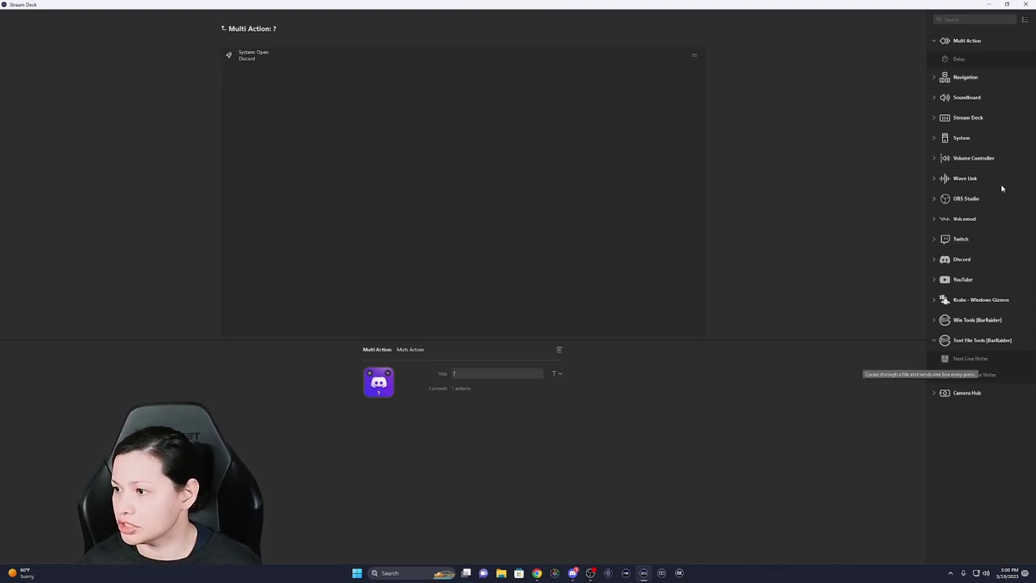
{"action": "left_click", "coordinate": [1025, 19]}
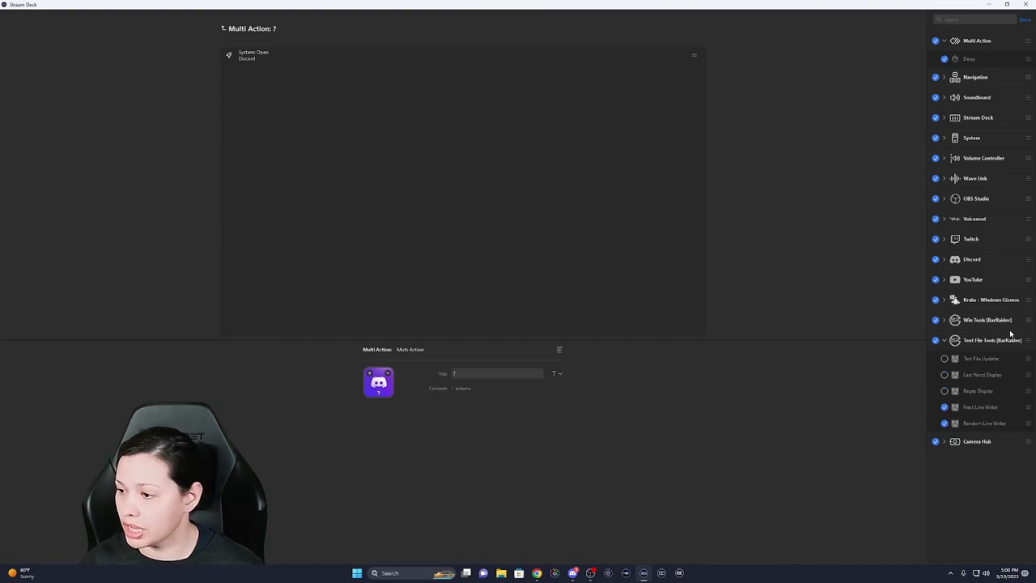
{"action": "left_click", "coordinate": [1025, 19]}
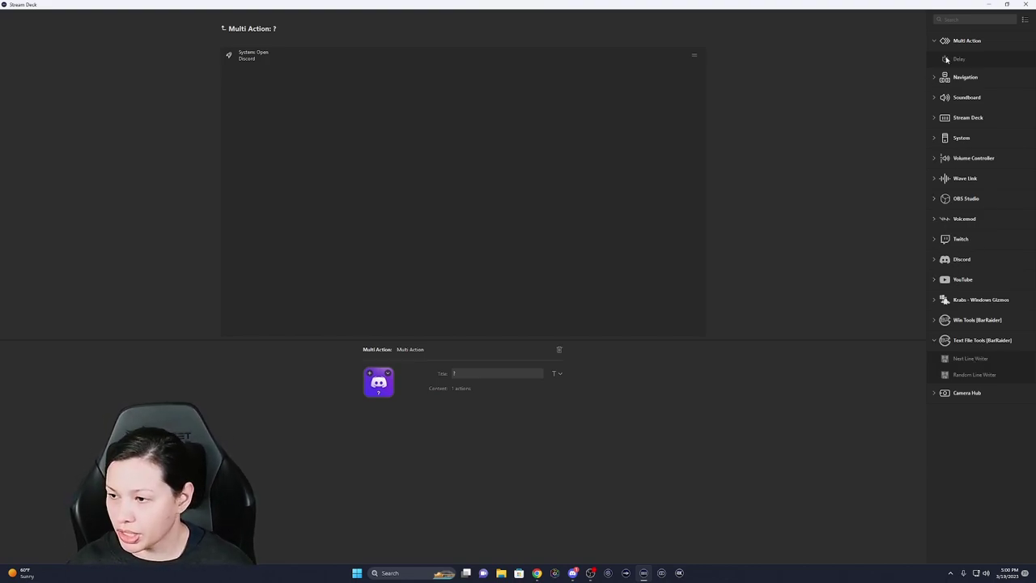
- Add a 5000 ms Delay after the Discord open action and title it "5 Secs"
{"action": "left_click_drag", "start_coordinate": [947, 60], "coordinate": [554, 98]}
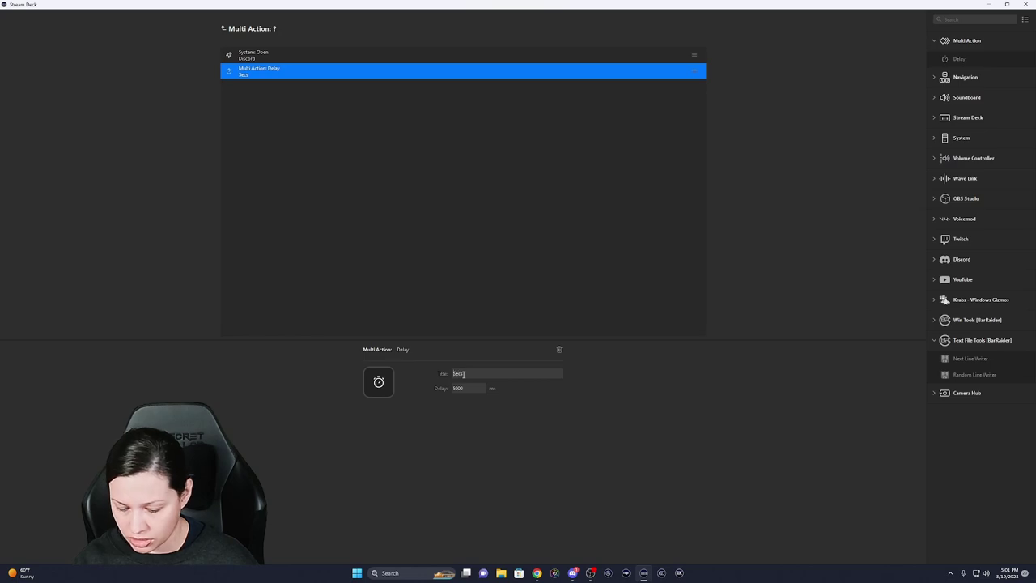
{"action": "type", "text": "5"}
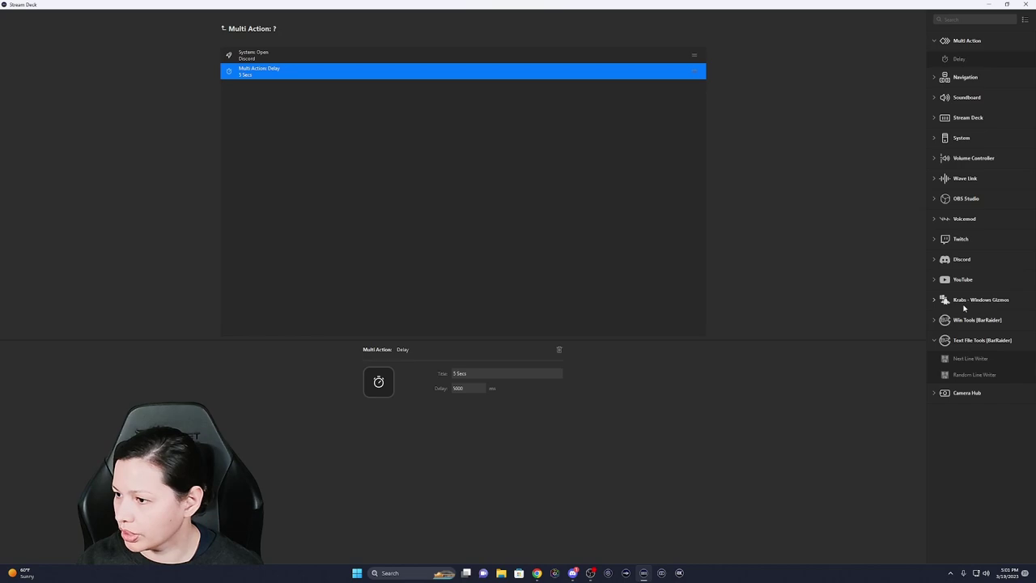
- Add a Discord Text Channel action after the delay, set its server to VicsGamingCorner and choose its text channel
{"action": "left_click", "coordinate": [936, 260]}
{"action": "left_click_drag", "start_coordinate": [952, 327], "coordinate": [476, 245]}
{"action": "left_click", "coordinate": [511, 388]}
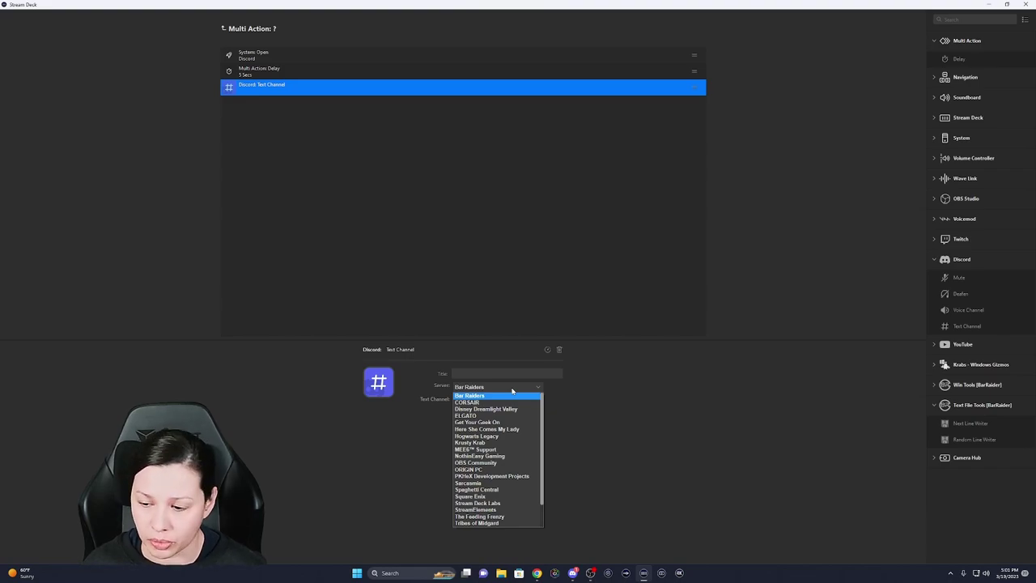
{"action": "scroll", "coordinate": [482, 497], "scroll_direction": "down", "scroll_amount": 3}
{"action": "left_click", "coordinate": [482, 512]}
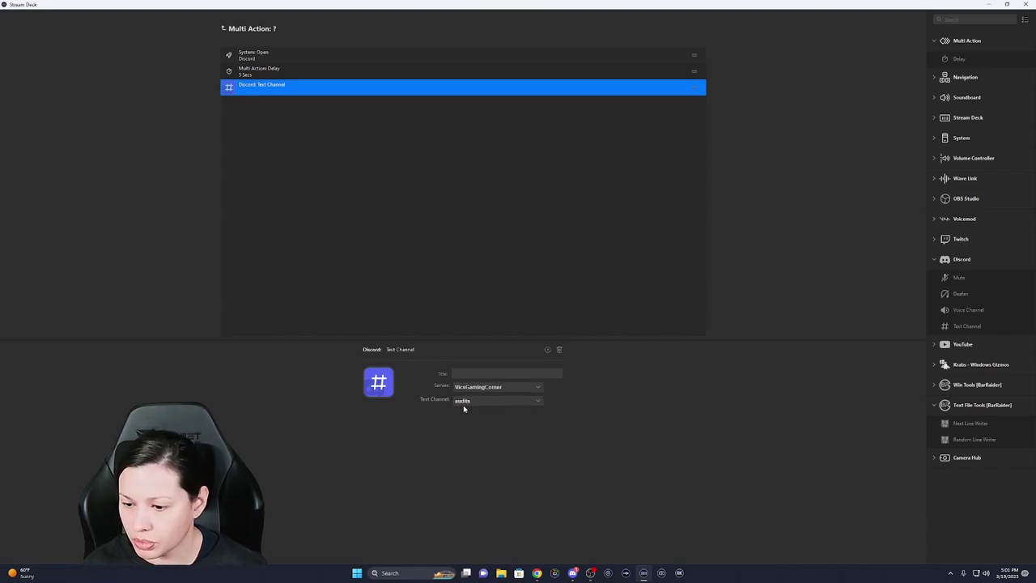
{"action": "left_click", "coordinate": [464, 403]}
{"action": "left_click", "coordinate": [469, 428]}
{"action": "left_click", "coordinate": [345, 255]}
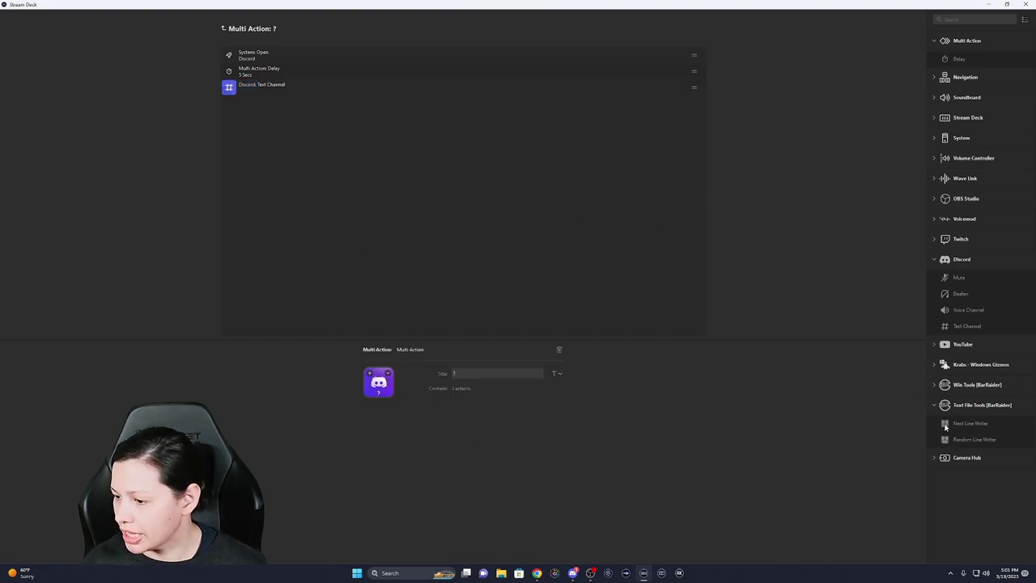
- Add a Next Line Writer action after the text channel action and enable simulating the Enter key after the string
{"action": "left_click_drag", "start_coordinate": [955, 427], "coordinate": [353, 213]}
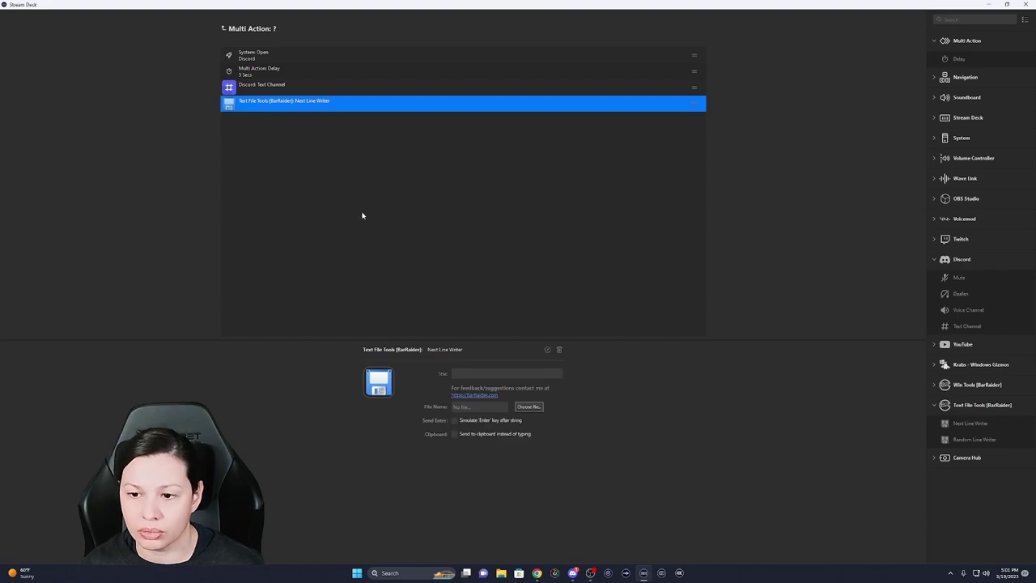
{"action": "left_click", "coordinate": [455, 421]}
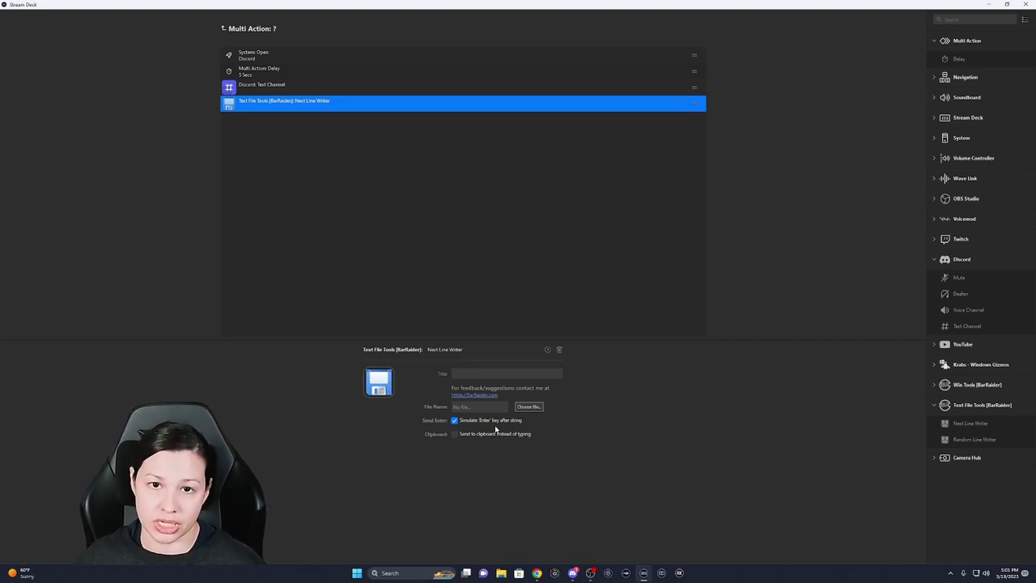
{"action": "left_click", "coordinate": [390, 571]}
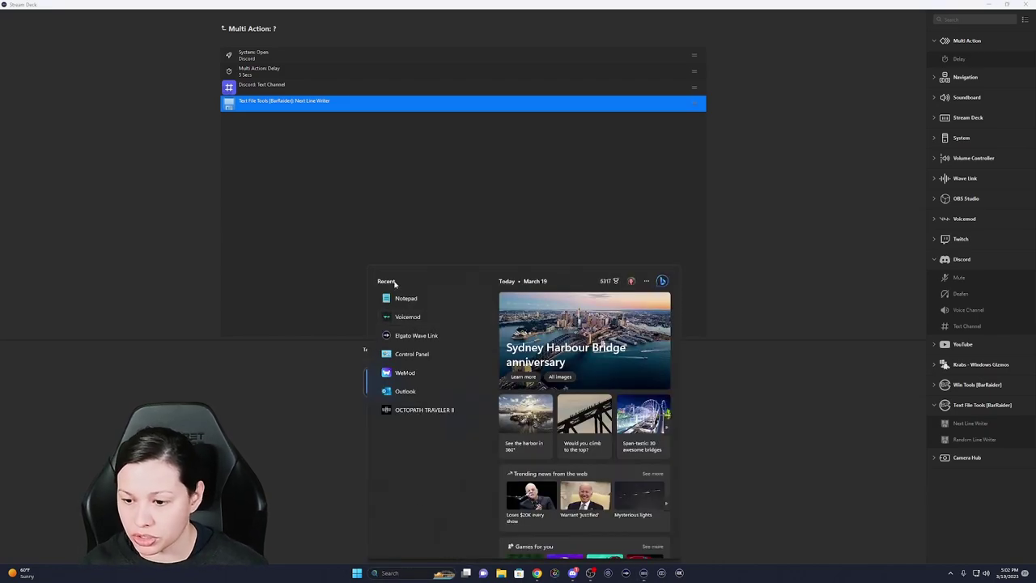
{"action": "left_click", "coordinate": [409, 298]}
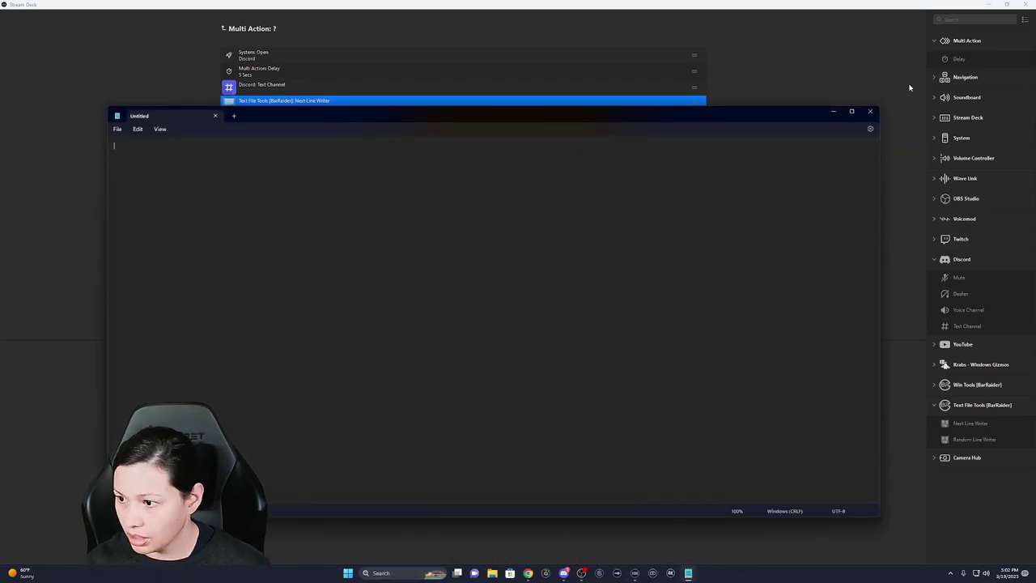
{"action": "left_click", "coordinate": [870, 111]}
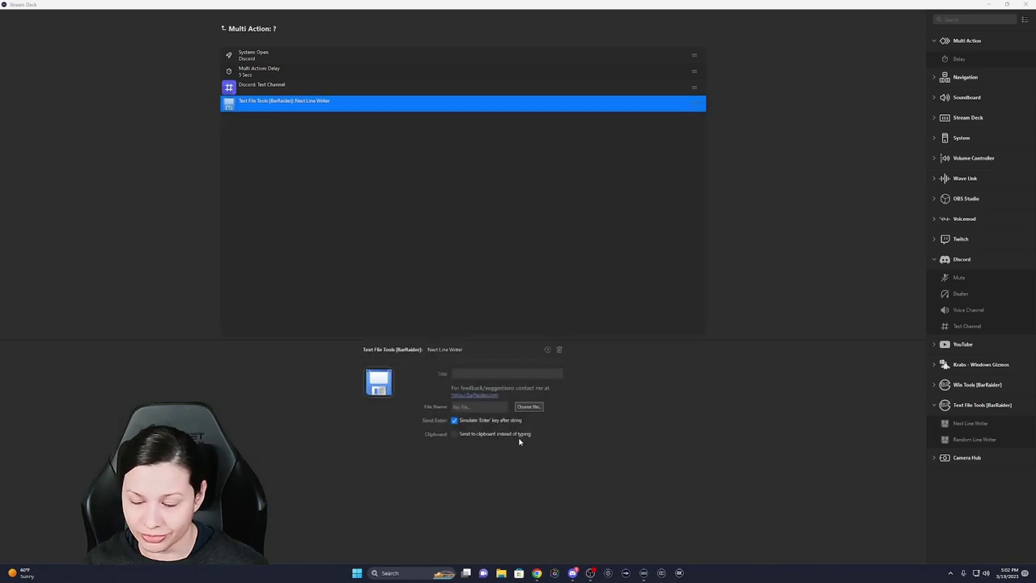
- Set the Next Line Writer's file to Testing in the Desktop Messages folder
{"action": "left_click", "coordinate": [529, 407]}
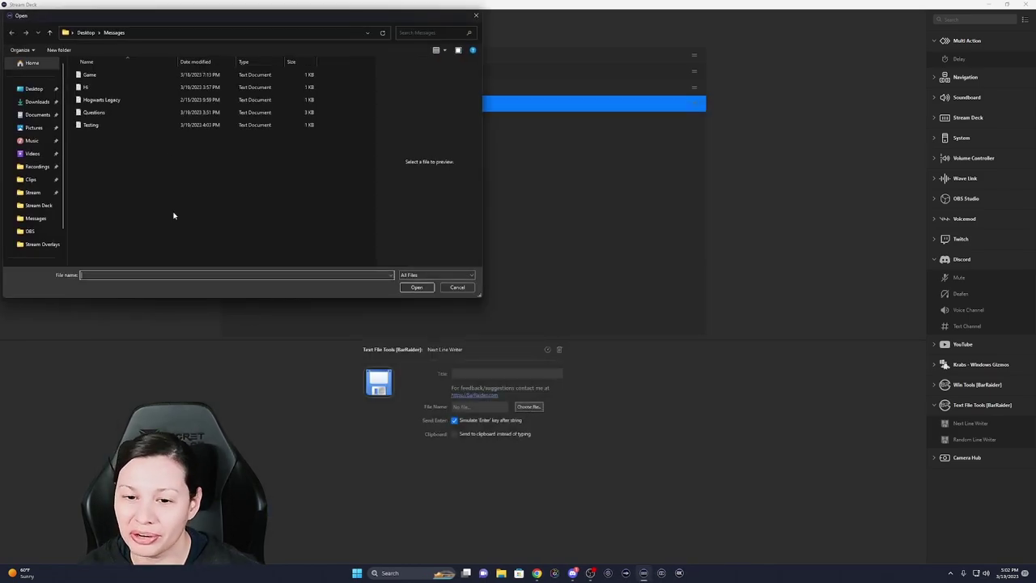
{"action": "left_click", "coordinate": [127, 124]}
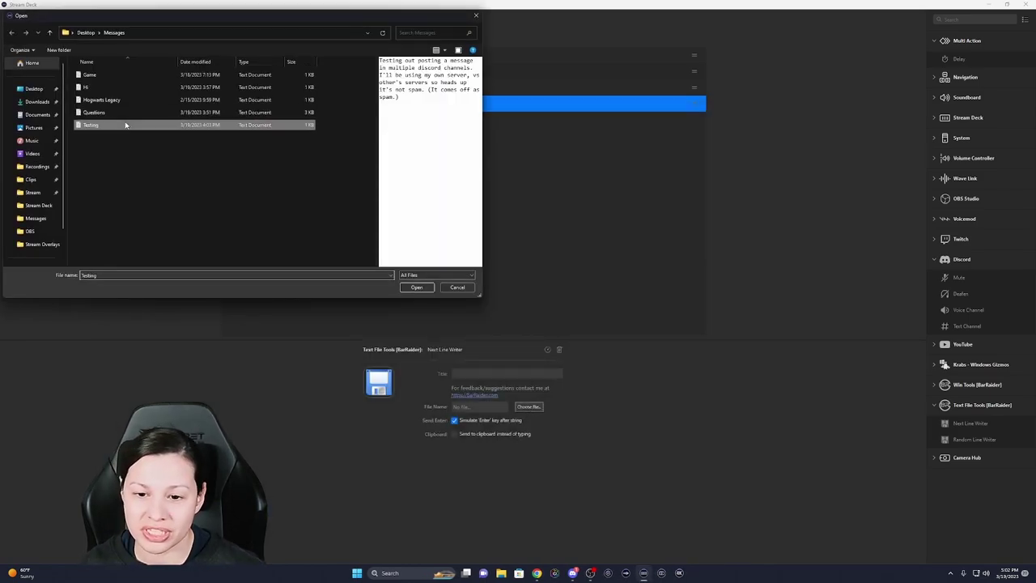
{"action": "left_click", "coordinate": [417, 288]}
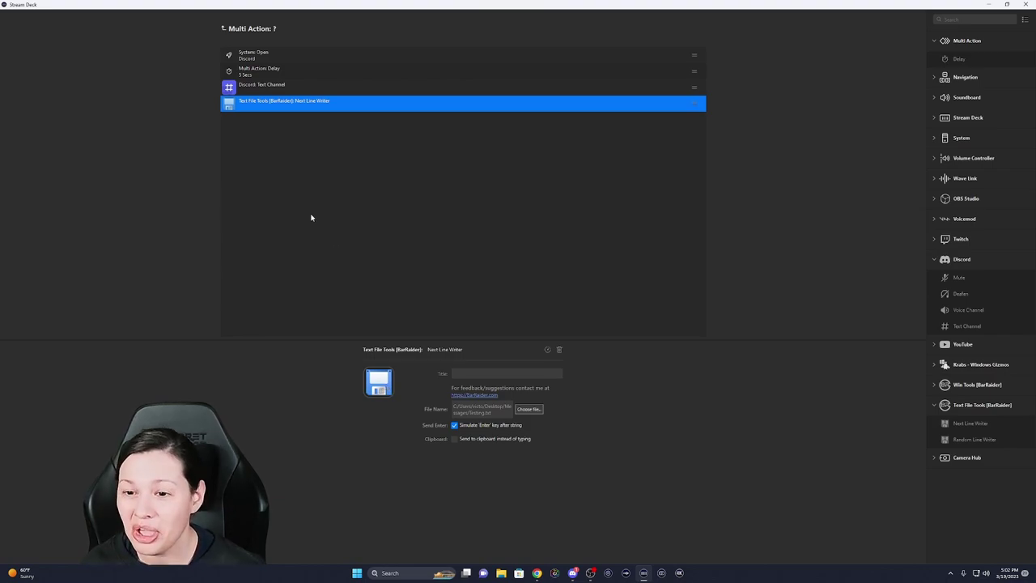
- Duplicate the Discord Text Channel action at the sequence's end, set its channel to foodies, and add a copy of the Next Line Writer after it
{"action": "left_click", "coordinate": [284, 87]}
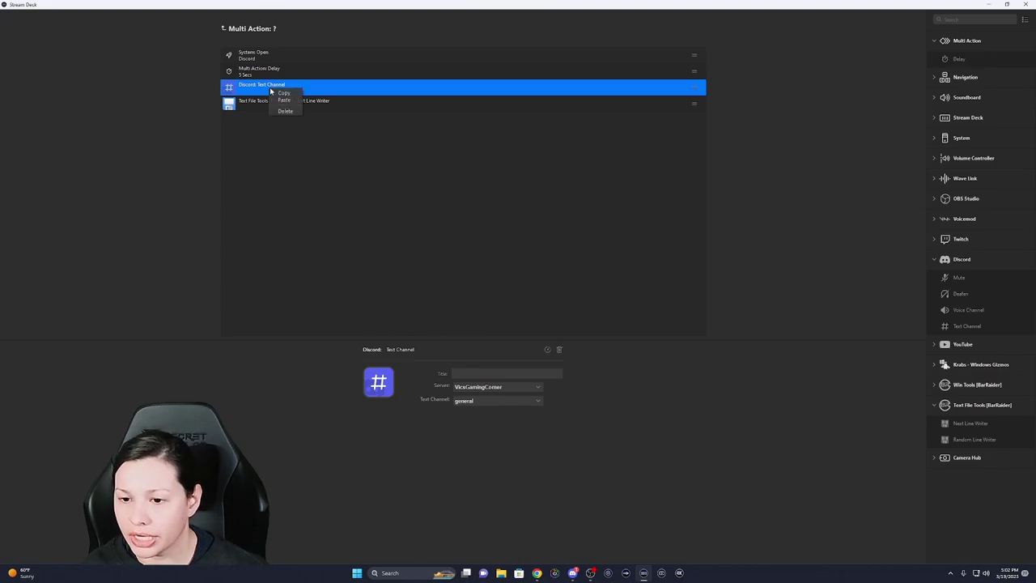
{"action": "left_click_drag", "start_coordinate": [260, 154], "coordinate": [266, 159]}
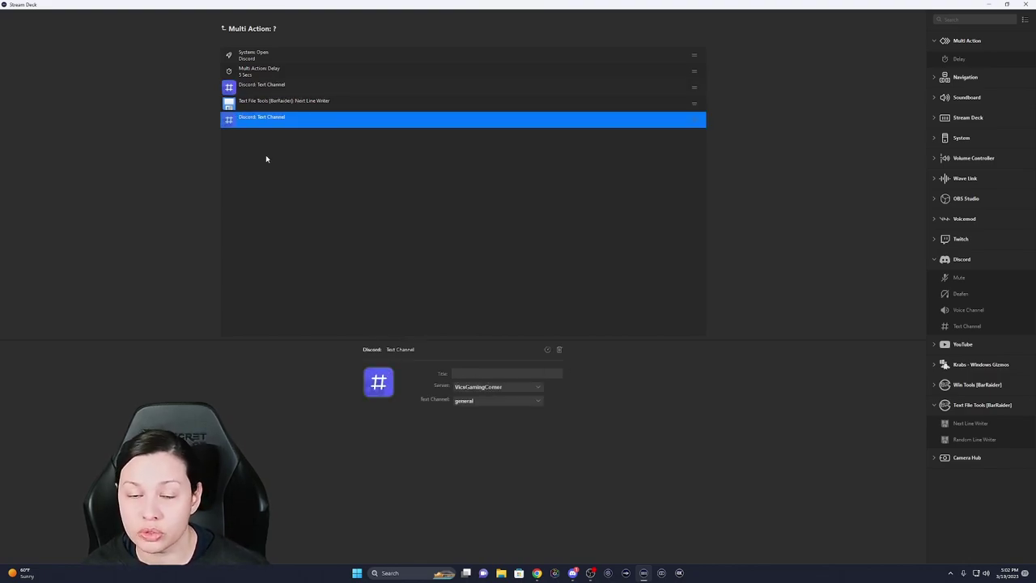
{"action": "left_click", "coordinate": [487, 404]}
{"action": "left_click", "coordinate": [483, 423]}
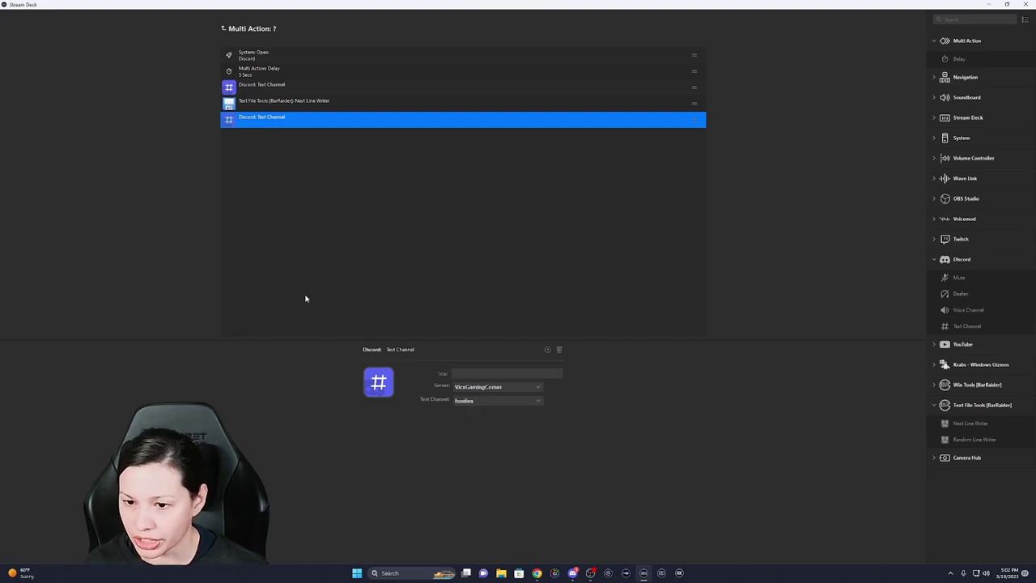
{"action": "left_click", "coordinate": [273, 106]}
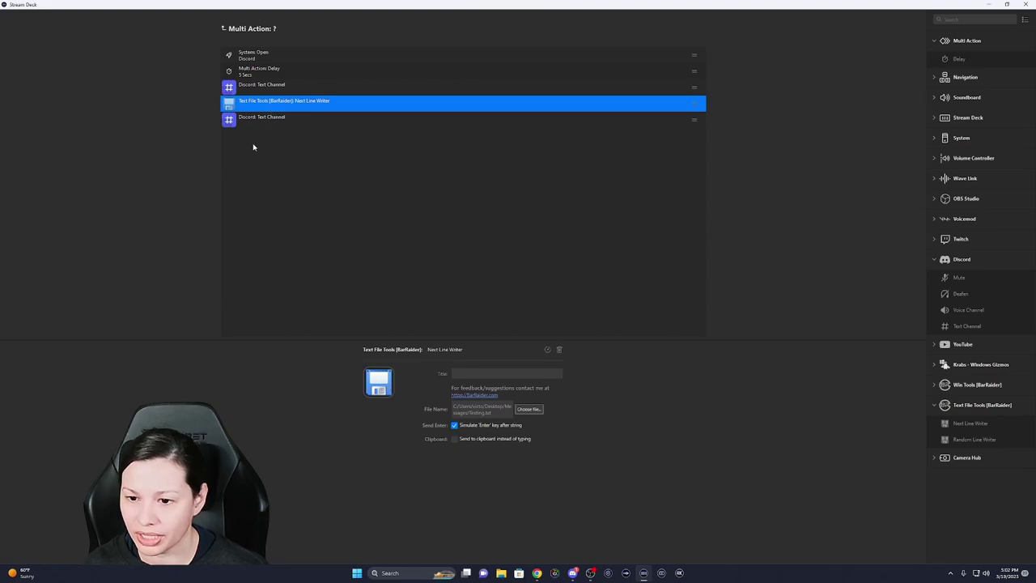
{"action": "key", "text": "ctrl+v"}
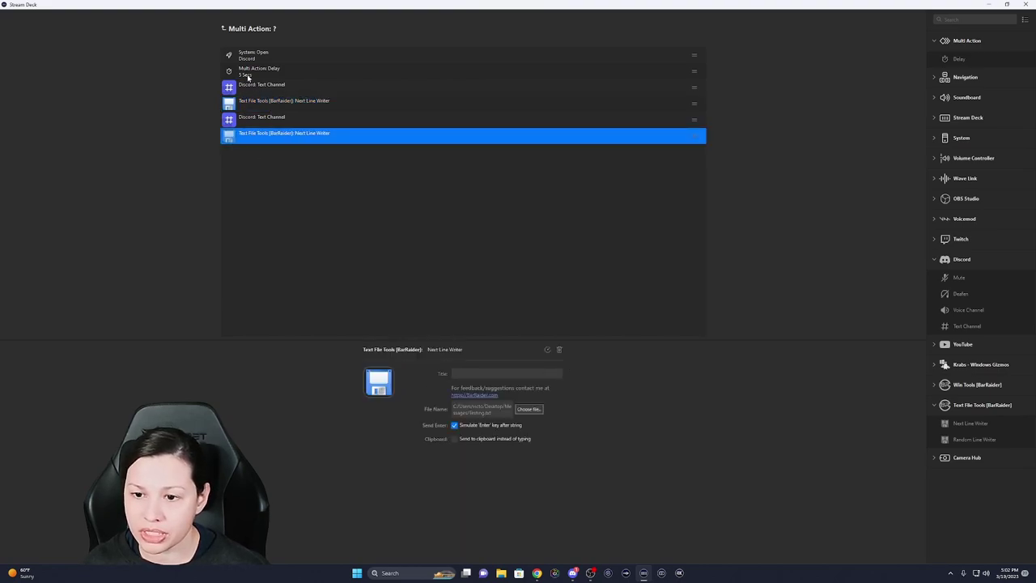
- Duplicate the "5 Secs" delay and place the copy right after the first Next Line Writer
{"action": "left_click", "coordinate": [248, 77]}
{"action": "right_click", "coordinate": [253, 74]}
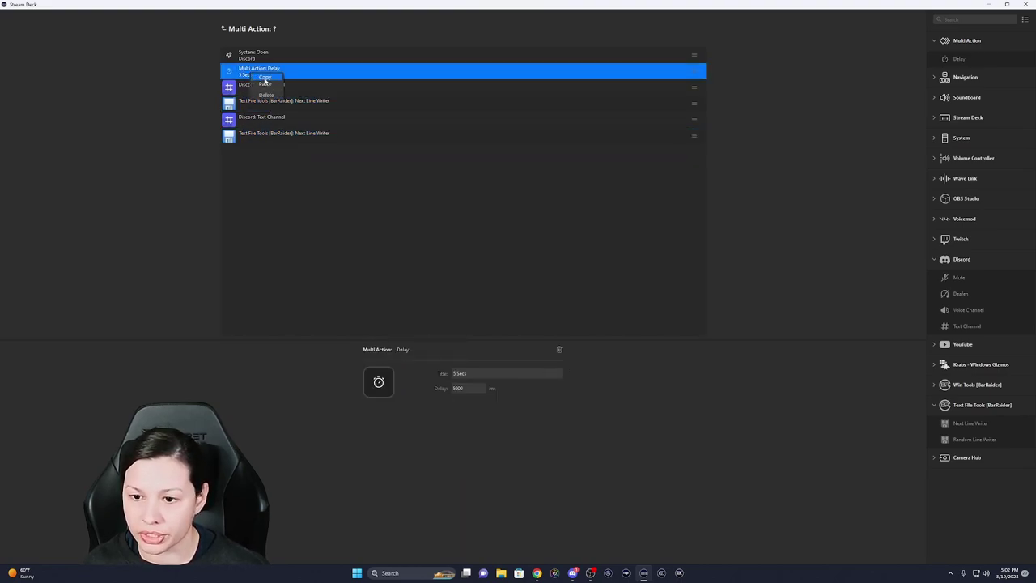
{"action": "left_click", "coordinate": [265, 77]}
{"action": "left_click", "coordinate": [248, 105]}
{"action": "right_click", "coordinate": [249, 108]}
{"action": "left_click", "coordinate": [266, 117]}
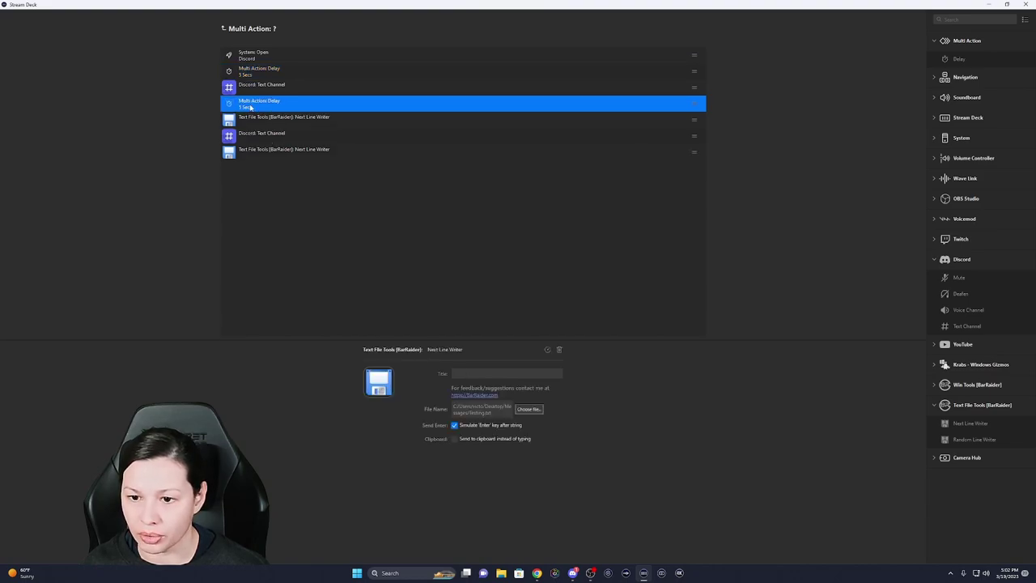
{"action": "left_click_drag", "start_coordinate": [251, 107], "coordinate": [250, 125]}
- Add another copy of the "5 Secs" delay at the end of the sequence, after the second Next Line Writer
{"action": "left_click", "coordinate": [250, 121]}
{"action": "right_click", "coordinate": [251, 120]}
{"action": "left_click", "coordinate": [267, 123]}
{"action": "right_click", "coordinate": [255, 192]}
{"action": "left_click", "coordinate": [253, 192]}
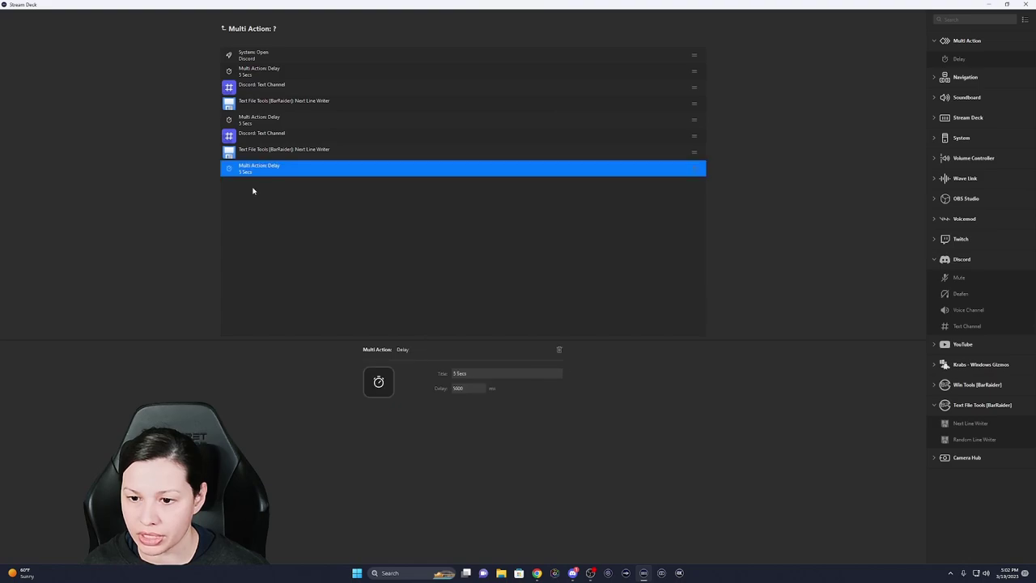
- Add a copy of the Discord Text Channel action at the end of the sequence and set its text channel to featured-streamers
{"action": "left_click", "coordinate": [265, 136]}
{"action": "right_click", "coordinate": [266, 136]}
{"action": "left_click", "coordinate": [277, 140]}
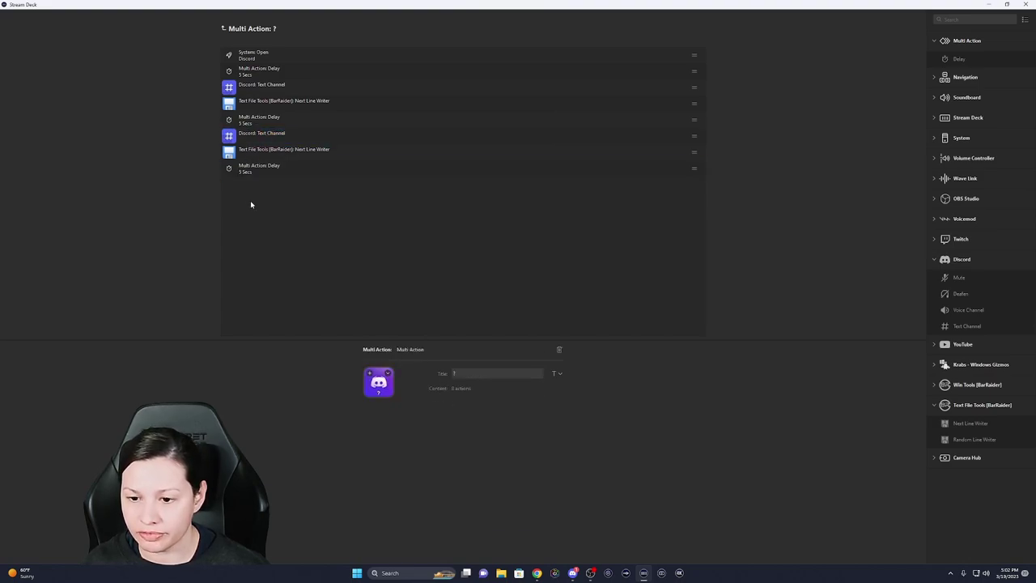
{"action": "right_click", "coordinate": [247, 188]}
{"action": "left_click", "coordinate": [254, 196]}
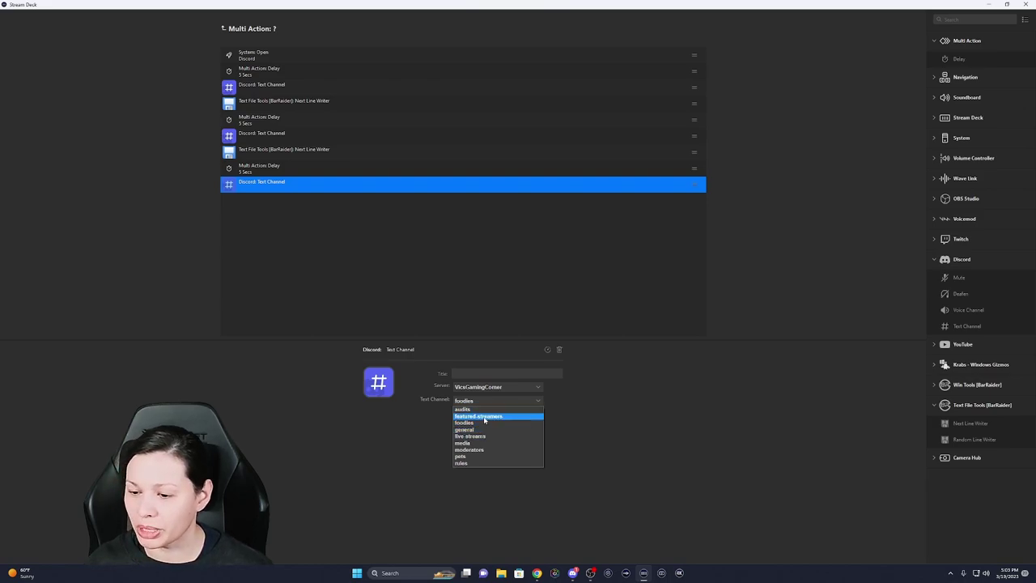
{"action": "left_click", "coordinate": [481, 417]}
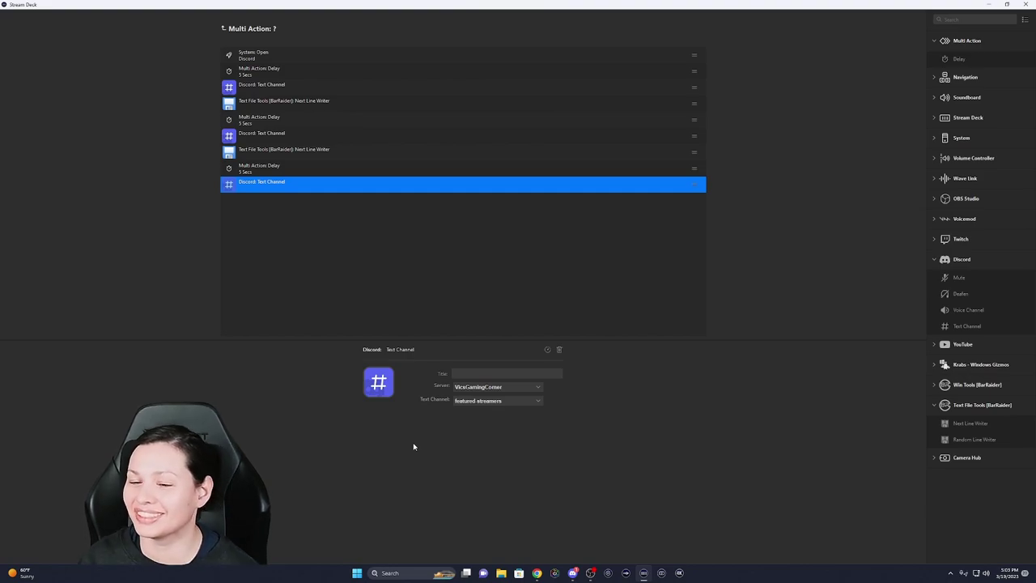
- Add a copy of the Next Line Writer at the end of the sequence and return to the Discord profile's key layout
{"action": "left_click", "coordinate": [257, 154]}
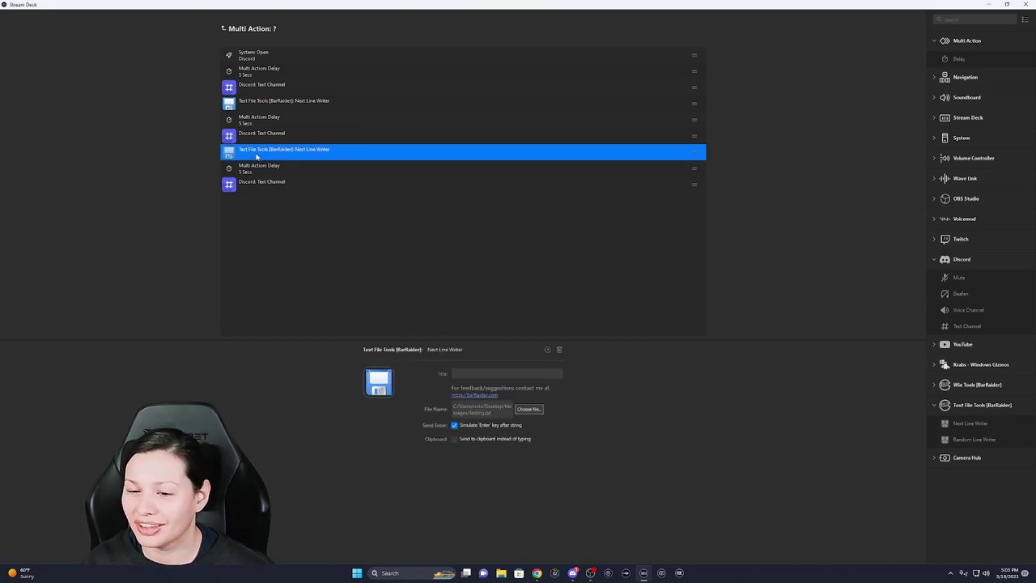
{"action": "left_click", "coordinate": [251, 214]}
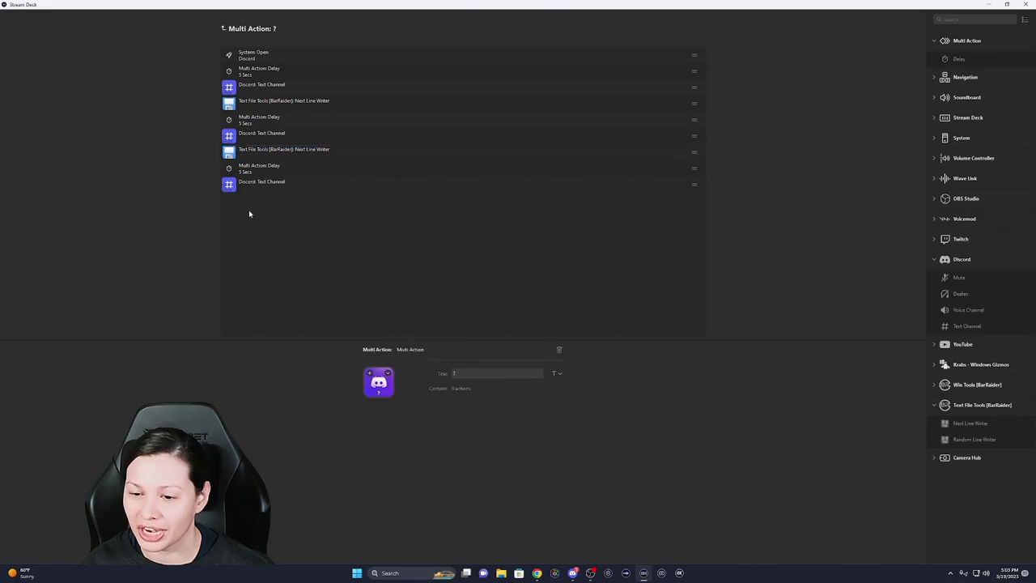
{"action": "key", "text": "ctrl+v"}
{"action": "left_click", "coordinate": [260, 168]}
{"action": "right_click", "coordinate": [260, 169]}
{"action": "left_click", "coordinate": [238, 239]}
{"action": "left_click", "coordinate": [226, 28]}
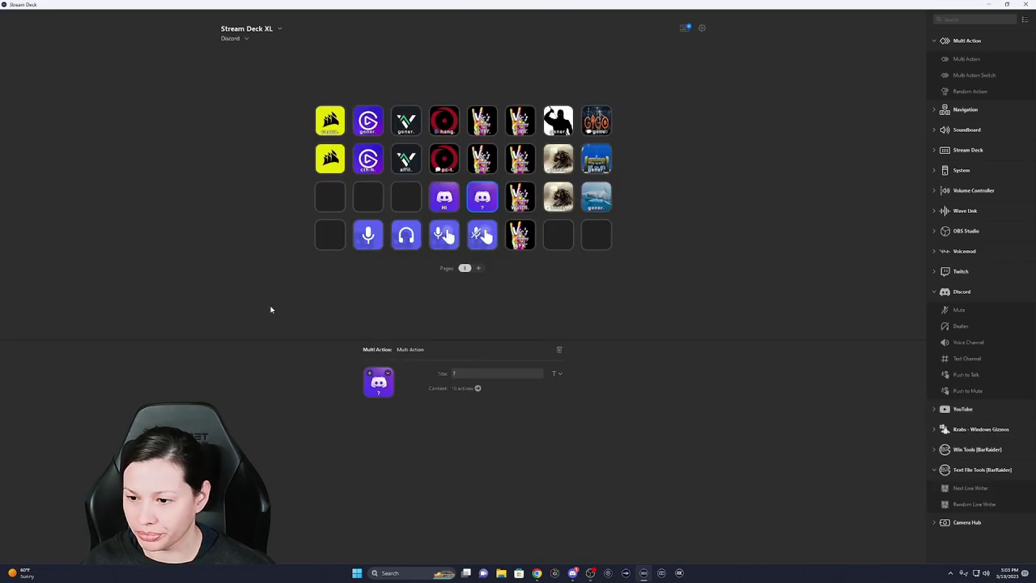
{"action": "left_click", "coordinate": [405, 201]}
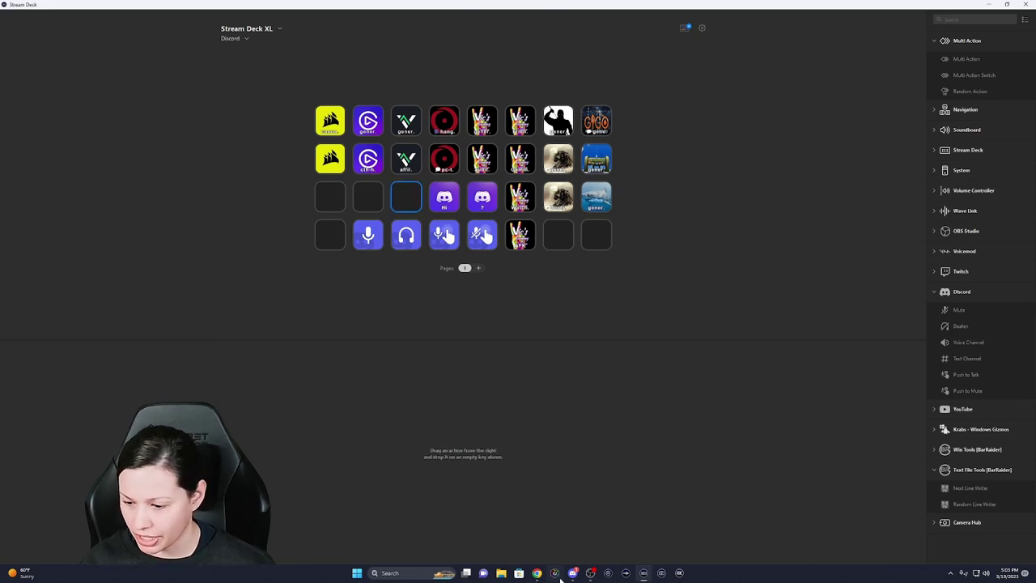
{"action": "mouse_move", "coordinate": [639, 576]}
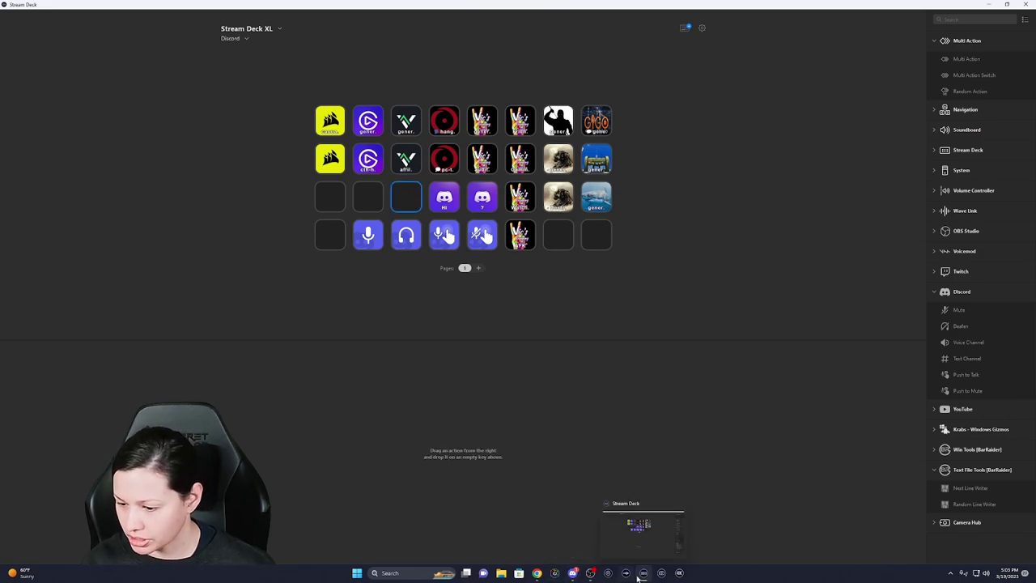
{"action": "left_click", "coordinate": [573, 573]}
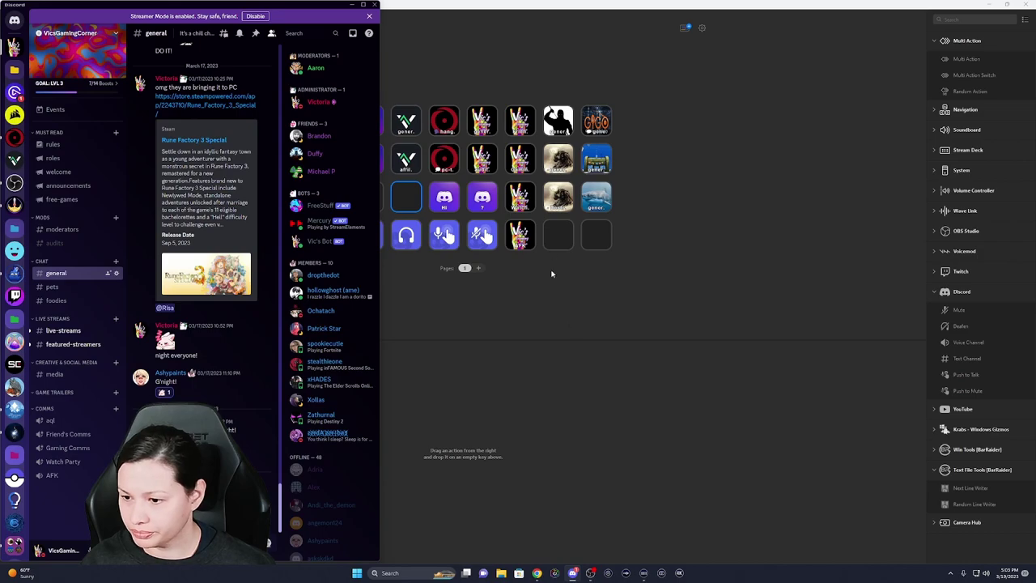
{"action": "left_click", "coordinate": [557, 247]}
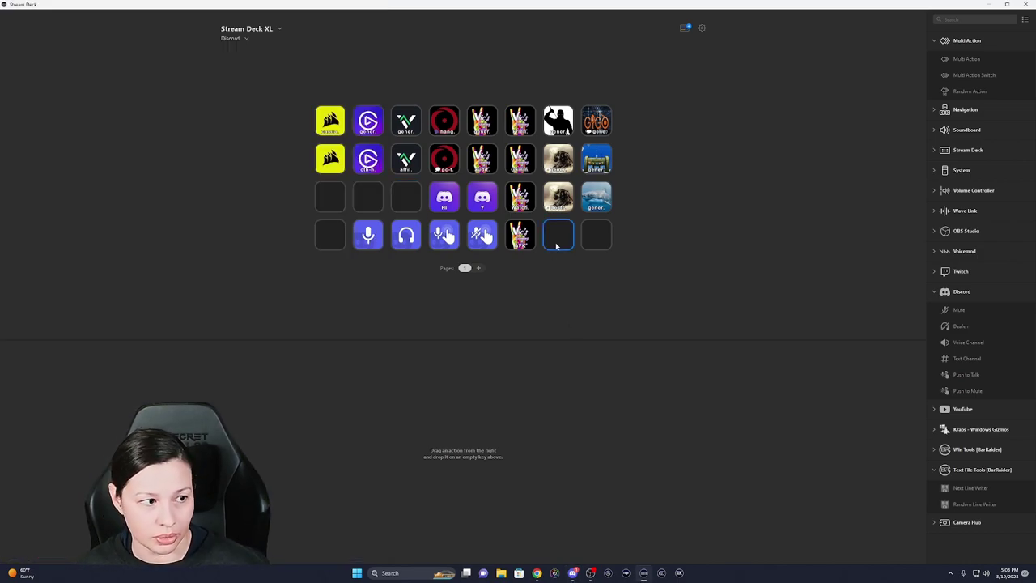
- Switch to Discord and check the featured-streamers, general, foodies and live-streams channels for the posted test message
{"action": "key", "text": "alt+Tab"}
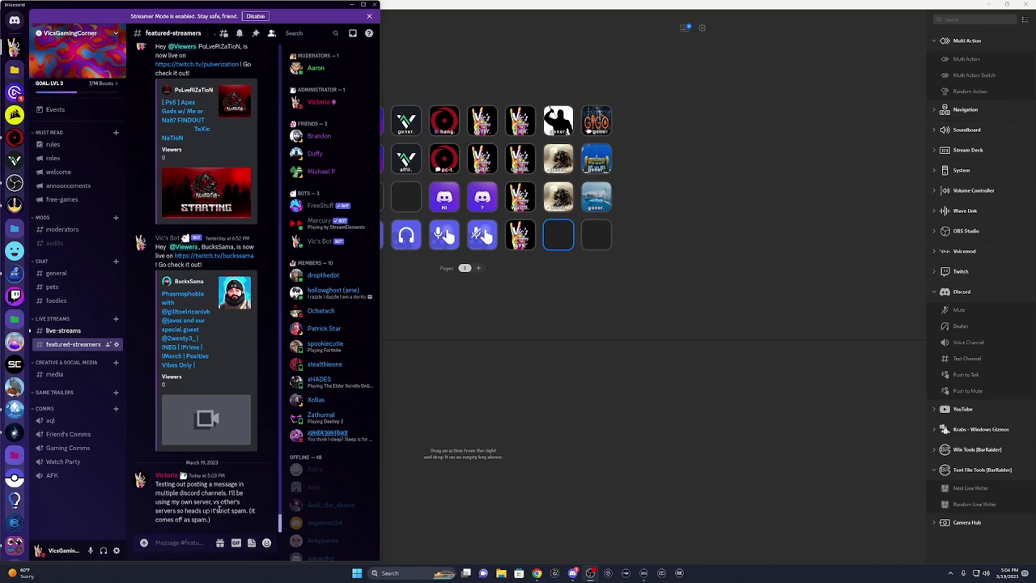
{"action": "left_click", "coordinate": [58, 273]}
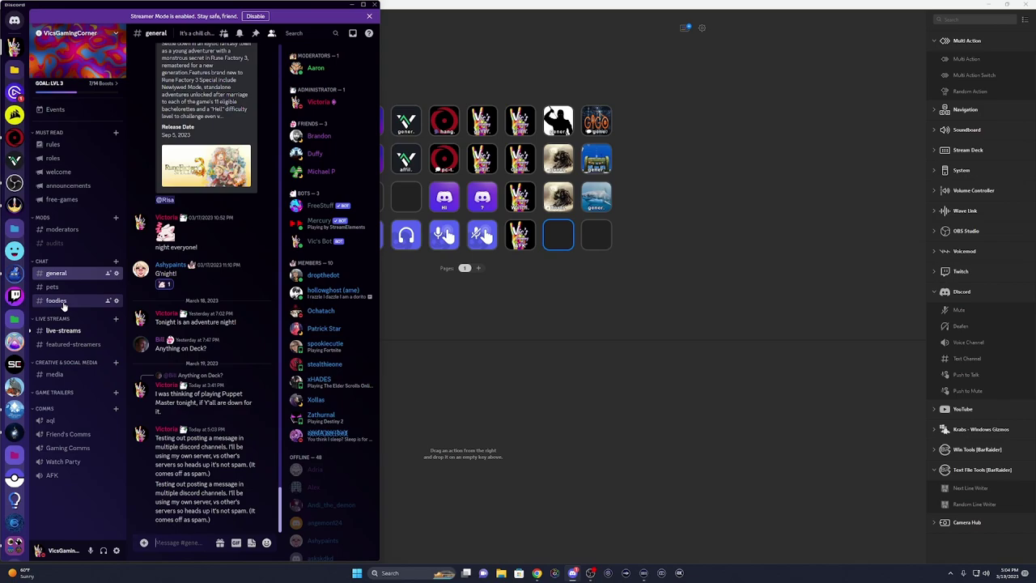
{"action": "left_click", "coordinate": [63, 302]}
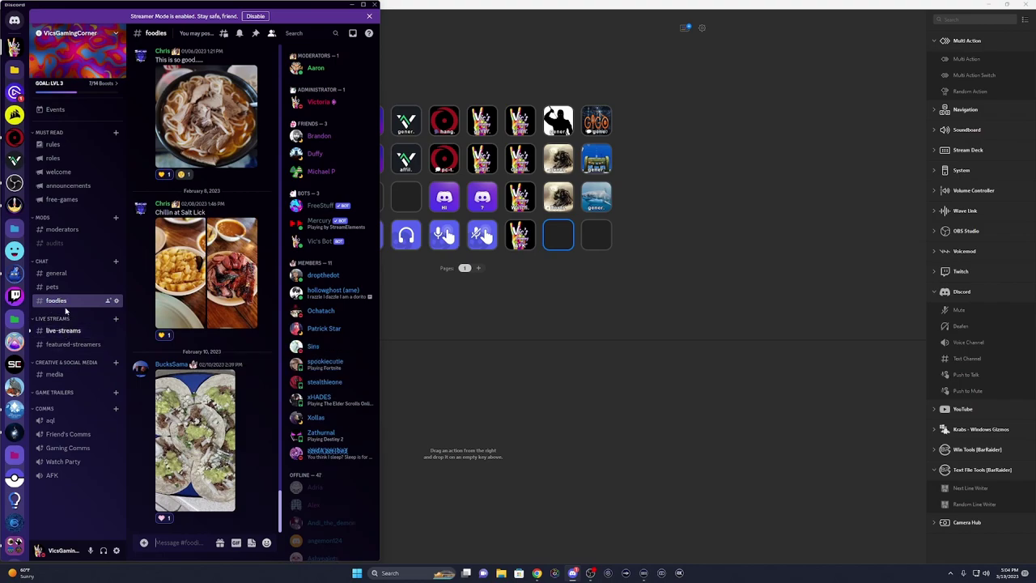
{"action": "left_click", "coordinate": [64, 331]}
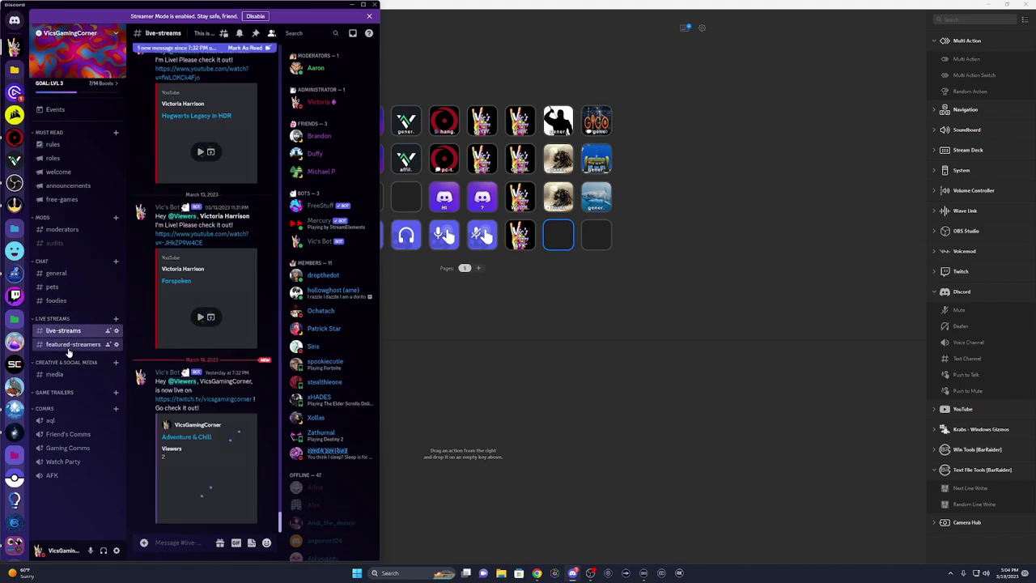
- Delete the test message from the featured-streamers channel
{"action": "left_click", "coordinate": [69, 349]}
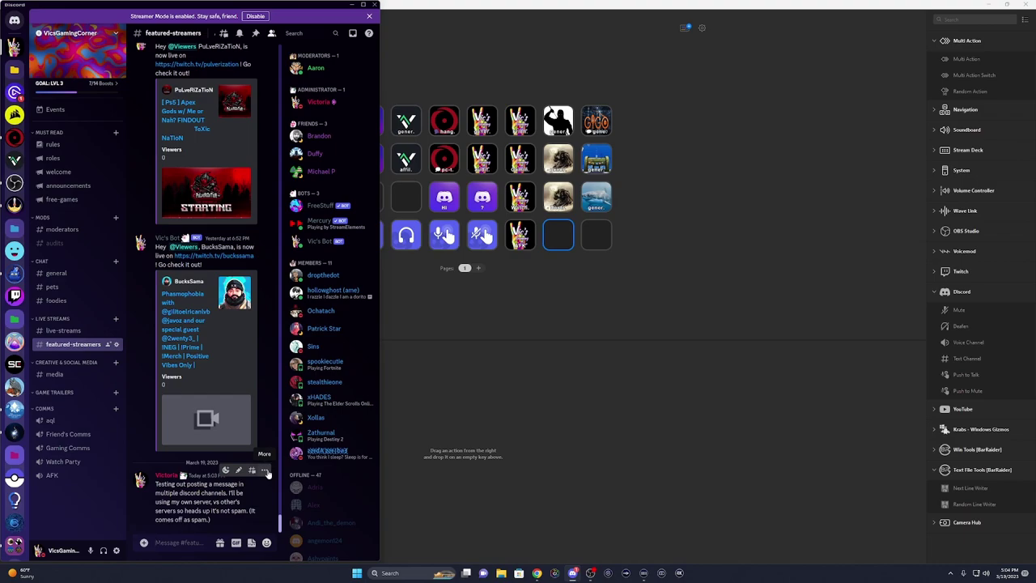
{"action": "left_click", "coordinate": [267, 472]}
{"action": "left_click", "coordinate": [217, 534]}
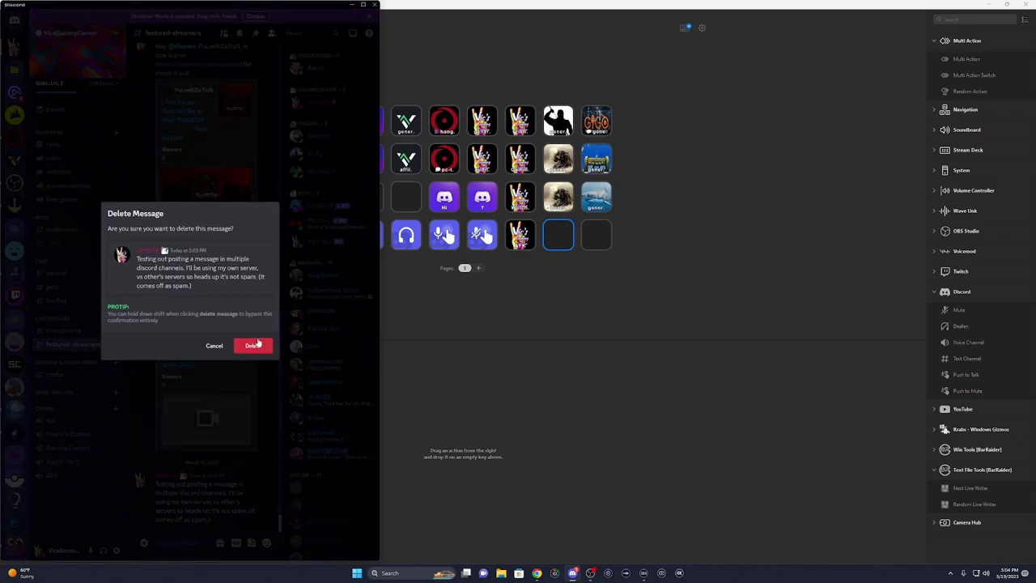
{"action": "left_click", "coordinate": [254, 345]}
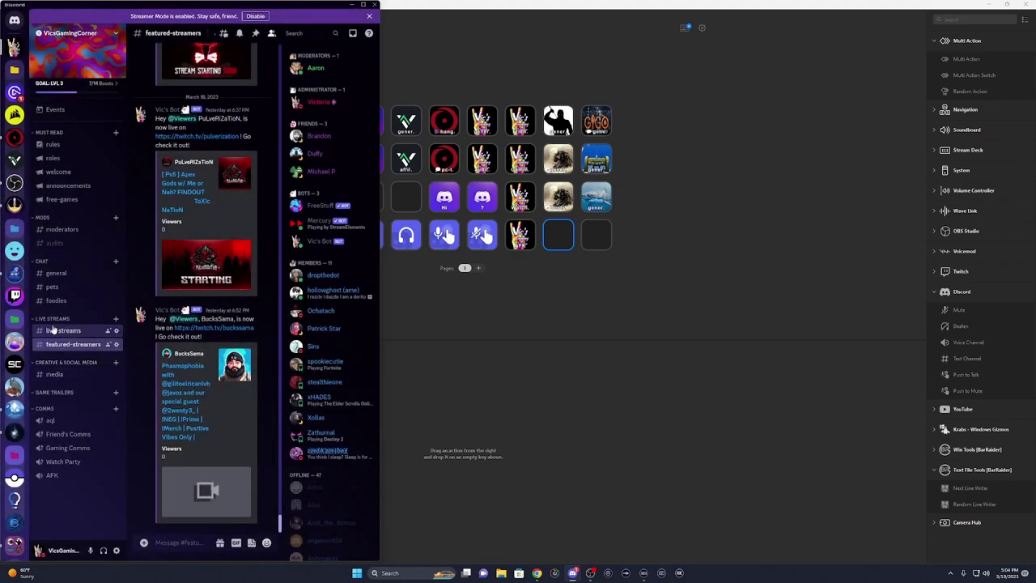
- Delete both test messages from the general channel
{"action": "left_click", "coordinate": [57, 300]}
{"action": "left_click", "coordinate": [55, 274]}
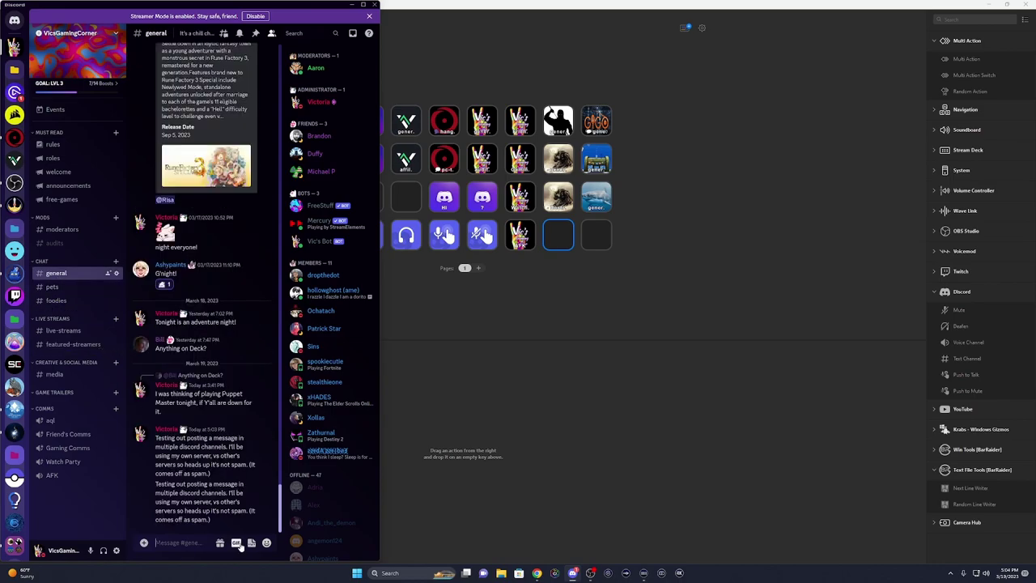
{"action": "left_click", "coordinate": [267, 471]}
{"action": "left_click", "coordinate": [215, 531]}
{"action": "left_click", "coordinate": [248, 341]}
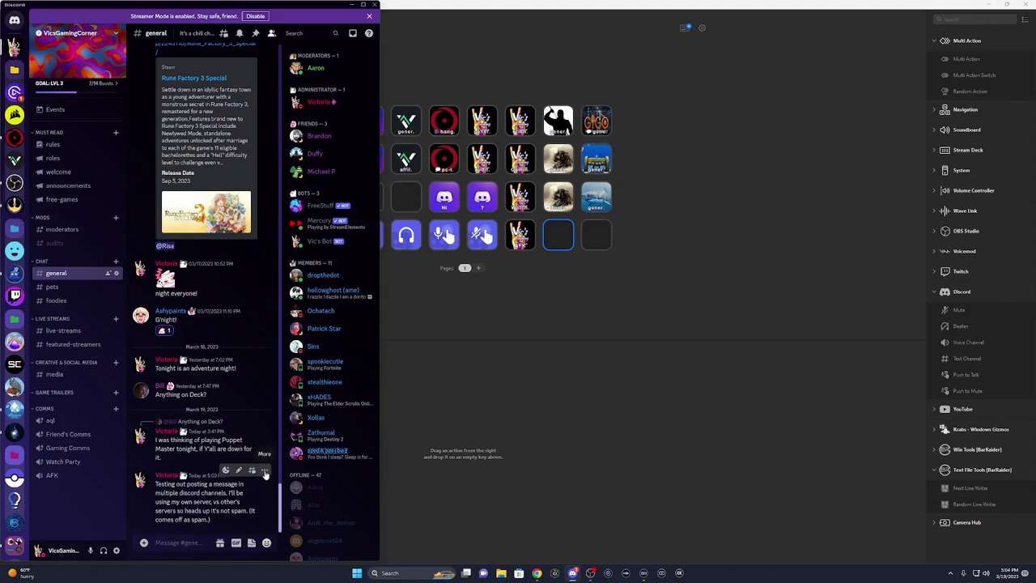
{"action": "left_click", "coordinate": [264, 473]}
{"action": "left_click", "coordinate": [239, 532]}
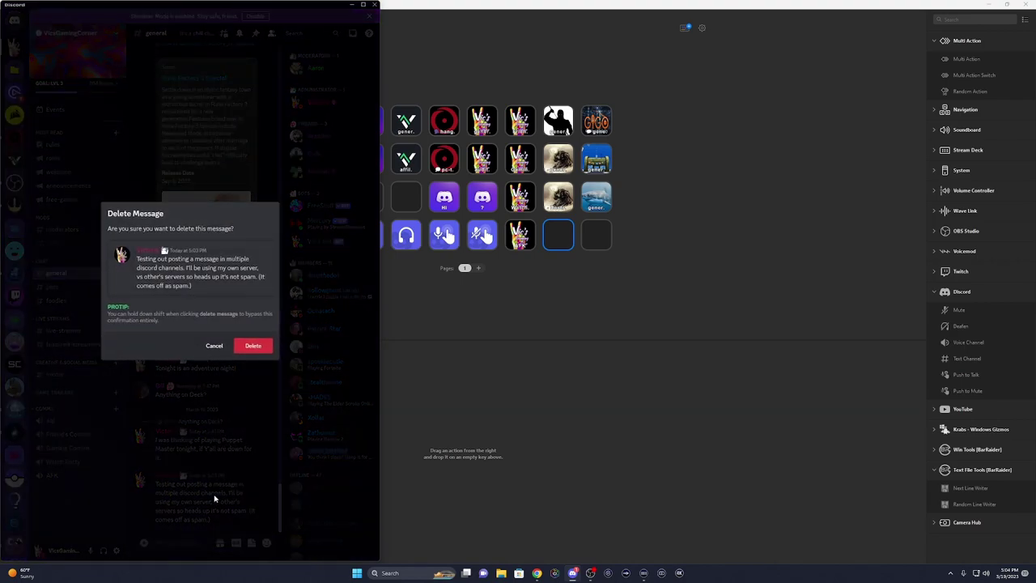
{"action": "left_click", "coordinate": [253, 347]}
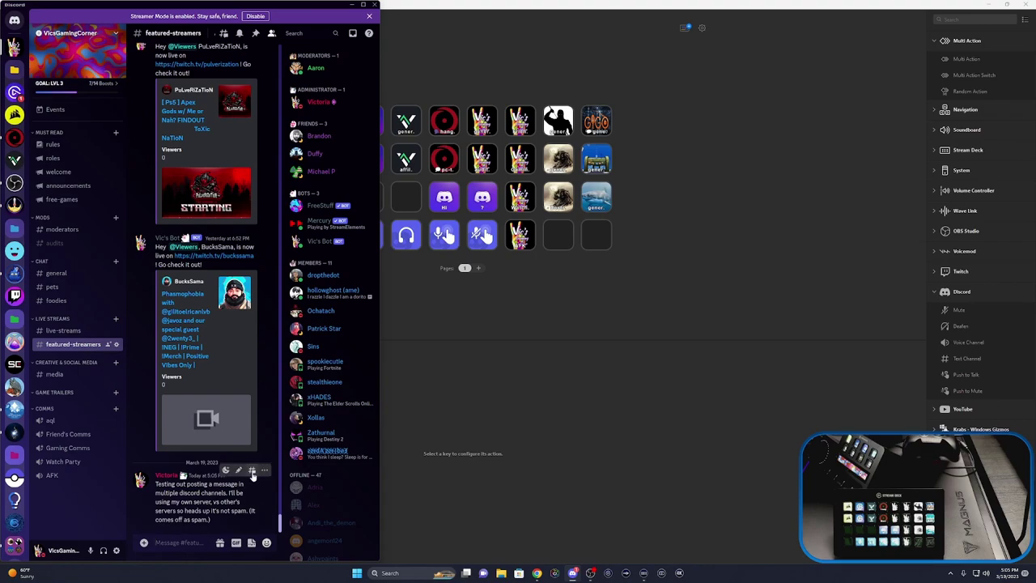
- Delete the remaining test message from the featured-streamers channel
{"action": "left_click", "coordinate": [264, 472]}
{"action": "left_click", "coordinate": [248, 500]}
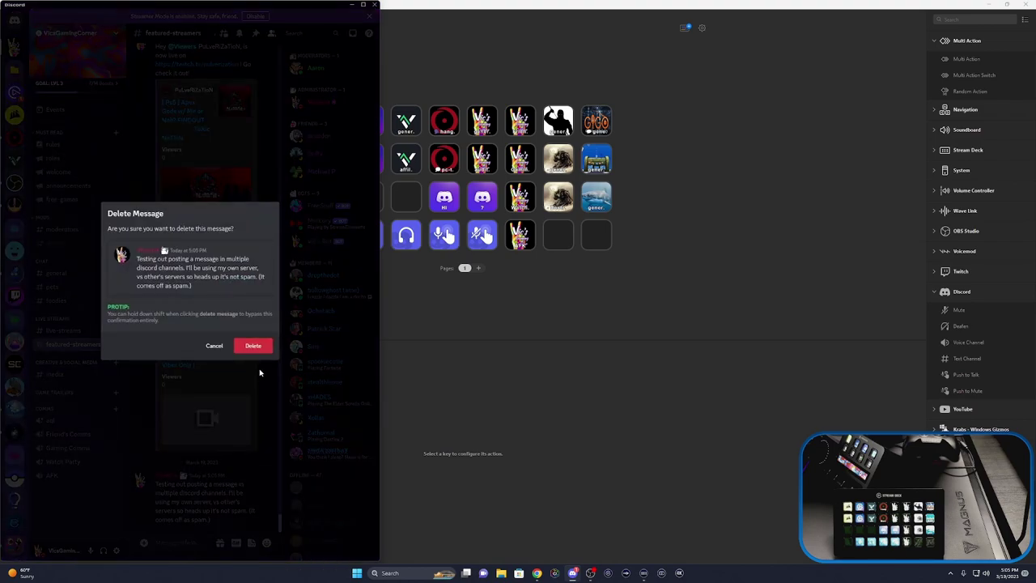
{"action": "left_click", "coordinate": [257, 346]}
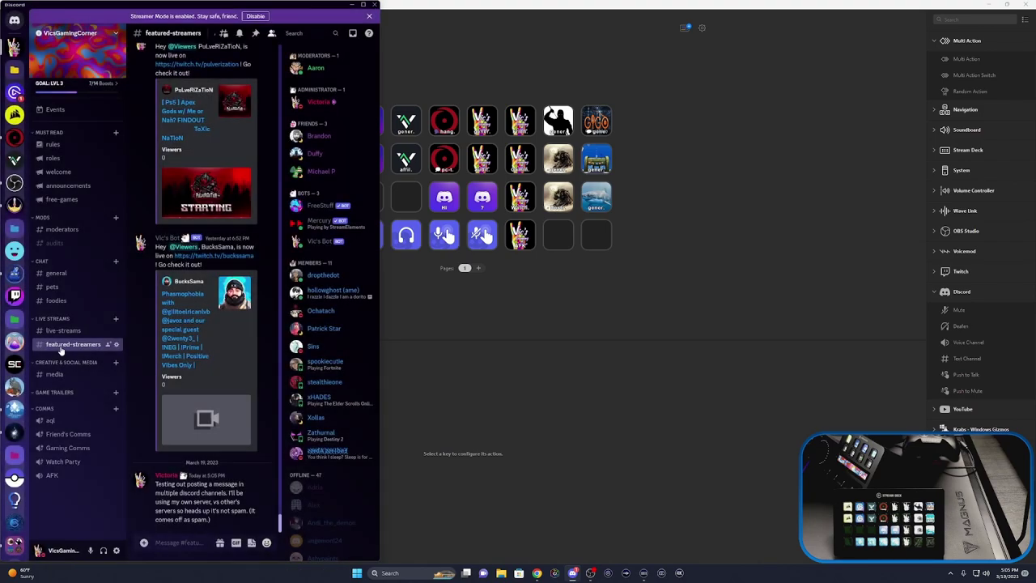
- Delete the test message from the foodies channel
{"action": "left_click", "coordinate": [58, 302]}
{"action": "left_click", "coordinate": [268, 475]}
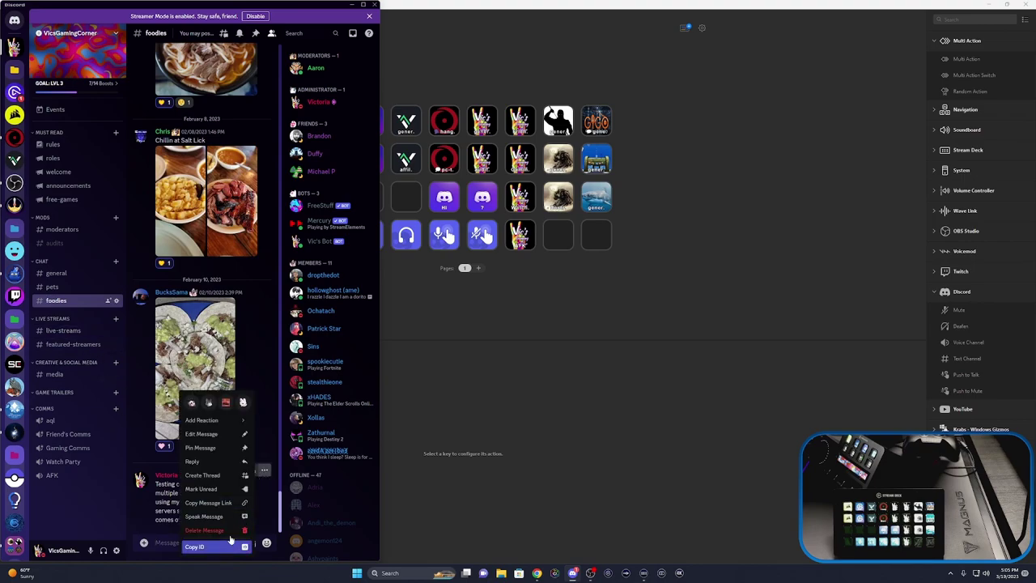
{"action": "left_click", "coordinate": [232, 533]}
{"action": "left_click", "coordinate": [254, 350]}
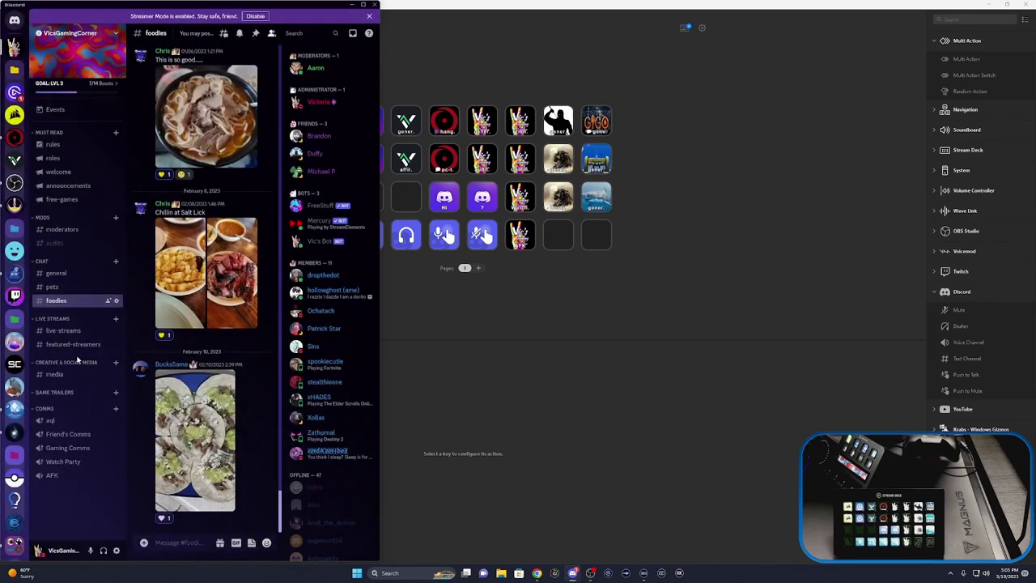
- Delete the latest test message from the general channel
{"action": "left_click", "coordinate": [57, 273]}
{"action": "left_click", "coordinate": [264, 470]}
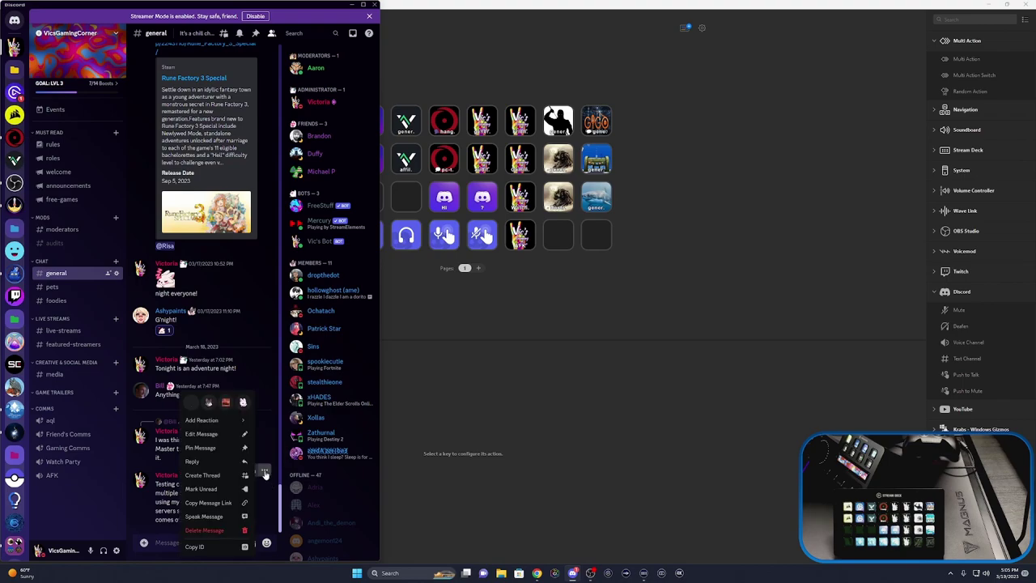
{"action": "left_click", "coordinate": [232, 531]}
{"action": "left_click", "coordinate": [253, 346]}
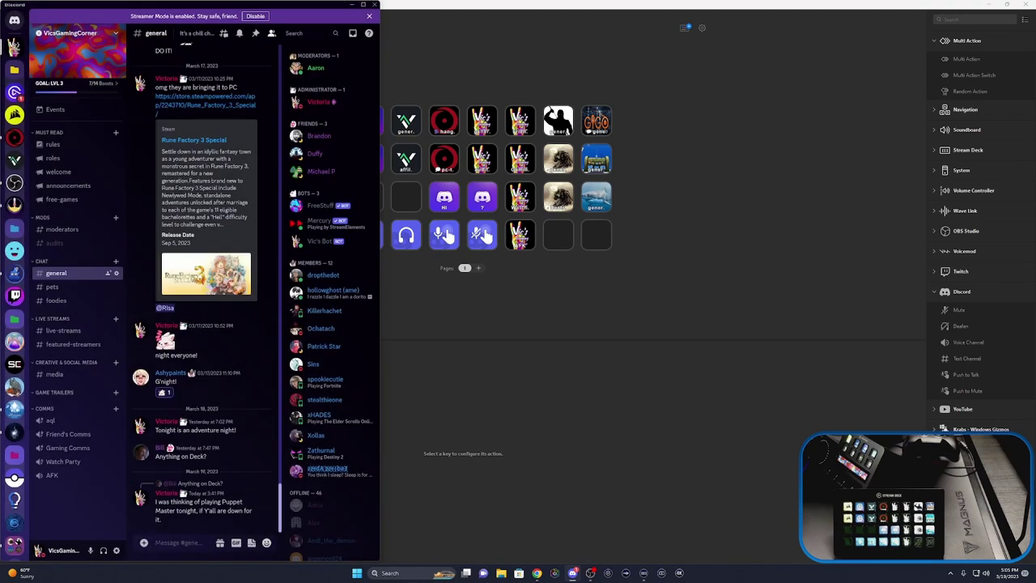
- Switch to File Explorer and open the Testing text document from the Desktop's Messages folder
{"action": "left_click", "coordinate": [501, 573]}
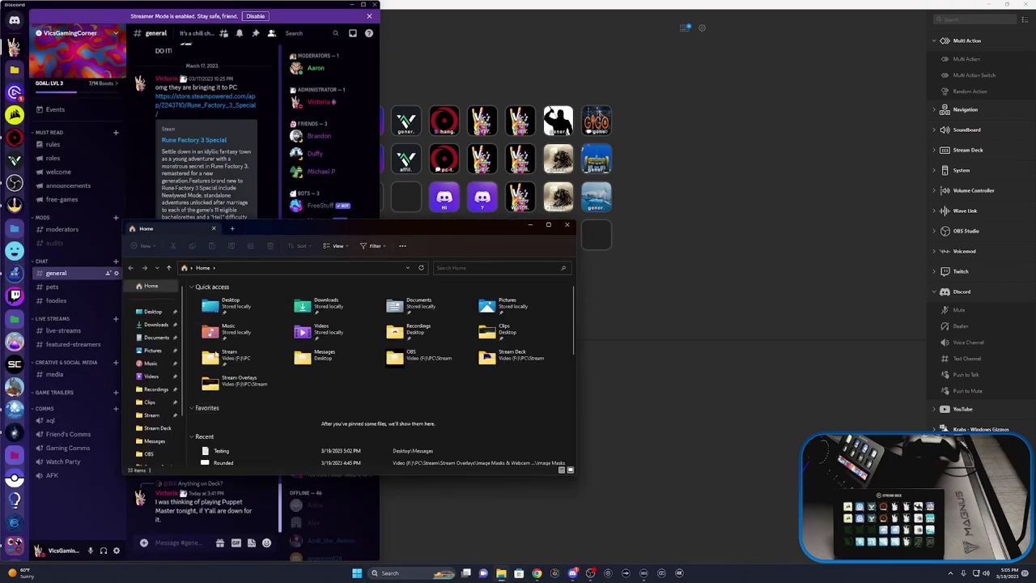
{"action": "left_click", "coordinate": [153, 441]}
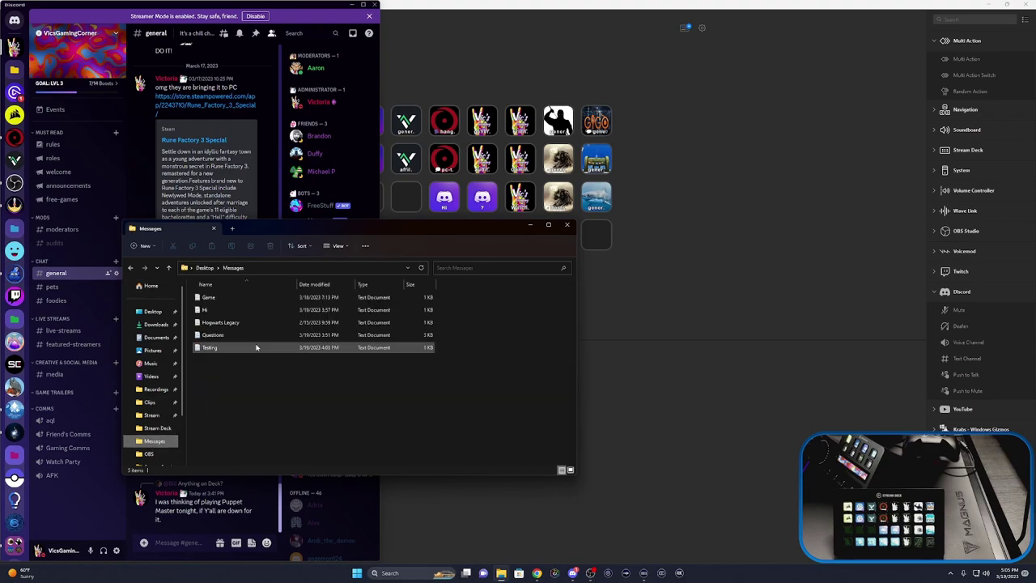
{"action": "double_click", "coordinate": [217, 349]}
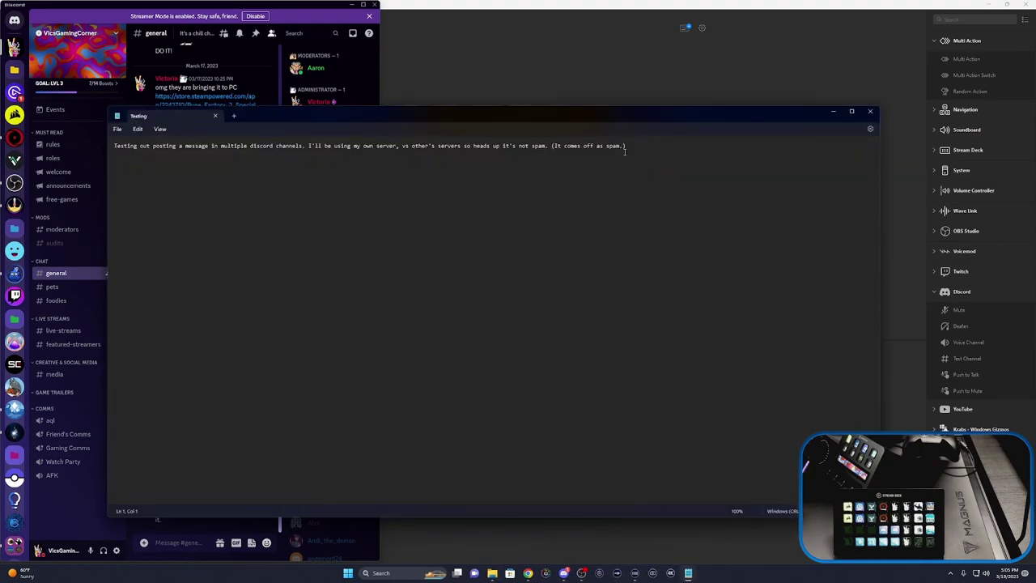
- Replace the whole line of the Testing document with "Success!!!!", save it, and close the document and its folder window
{"action": "left_click_drag", "start_coordinate": [627, 147], "coordinate": [131, 147]}
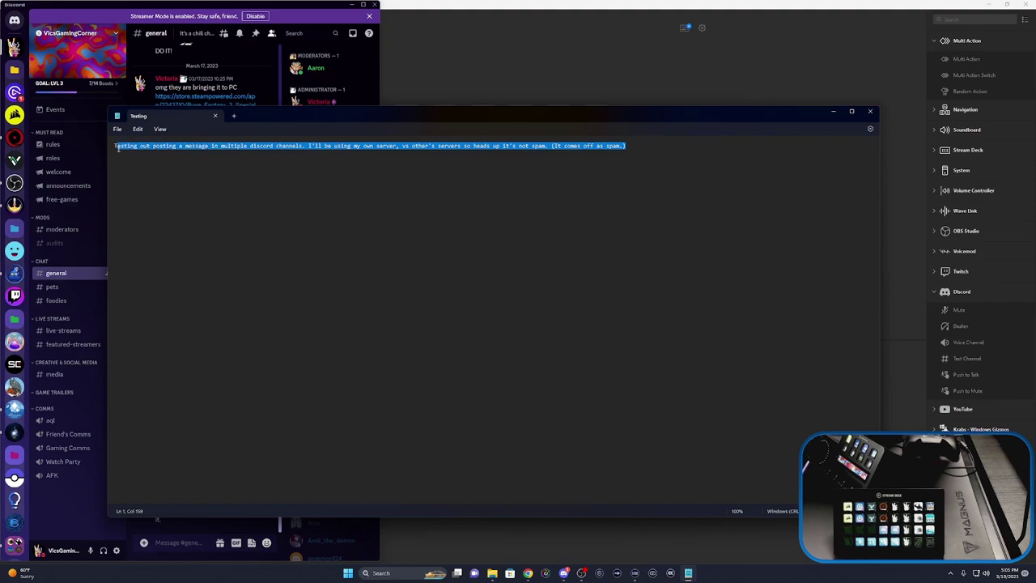
{"action": "key", "text": "ctrl+x"}
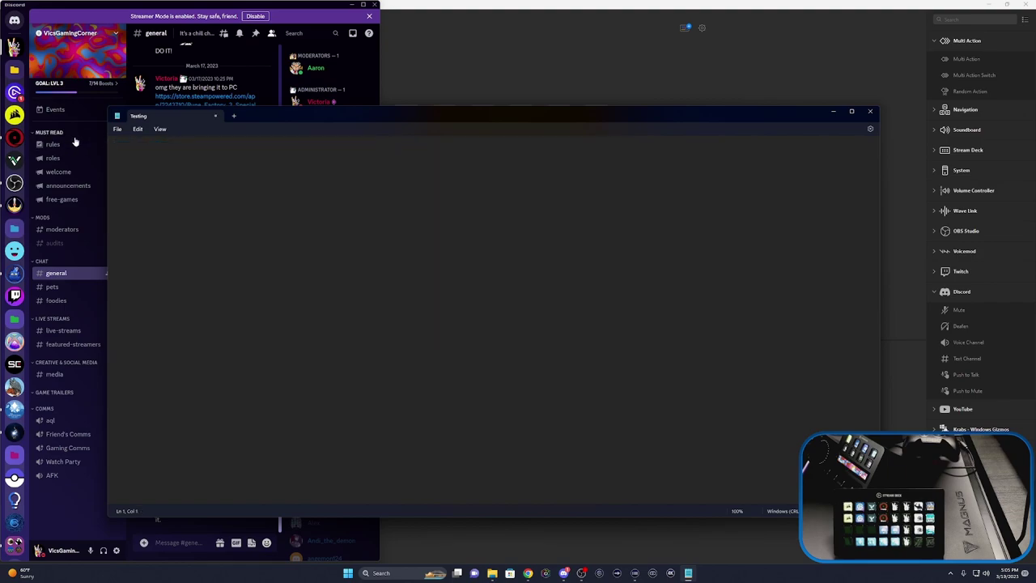
{"action": "type", "text": "Success!!!!"}
{"action": "left_click", "coordinate": [118, 129]}
{"action": "left_click", "coordinate": [136, 190]}
{"action": "left_click", "coordinate": [871, 111]}
{"action": "left_click", "coordinate": [567, 226]}
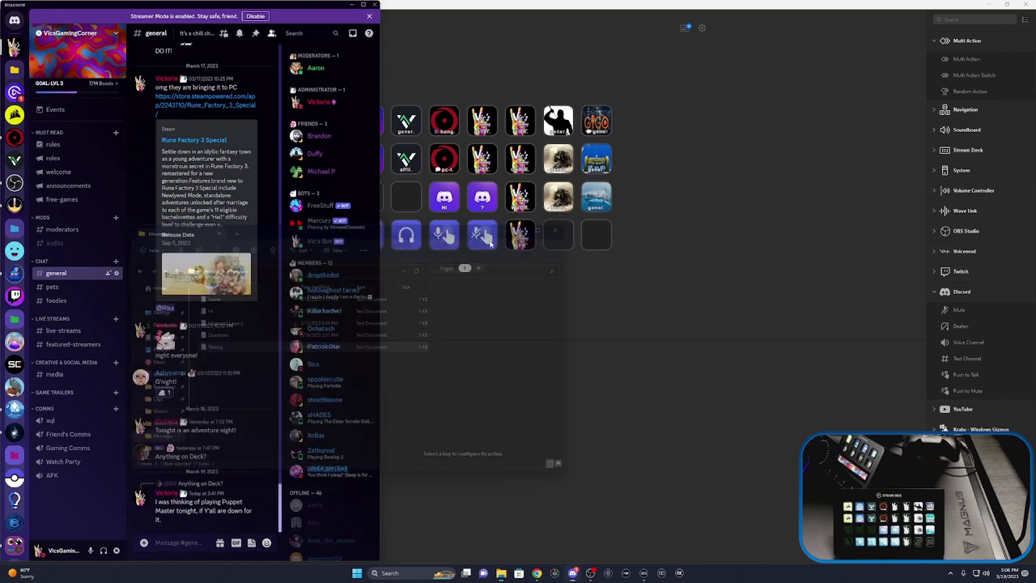